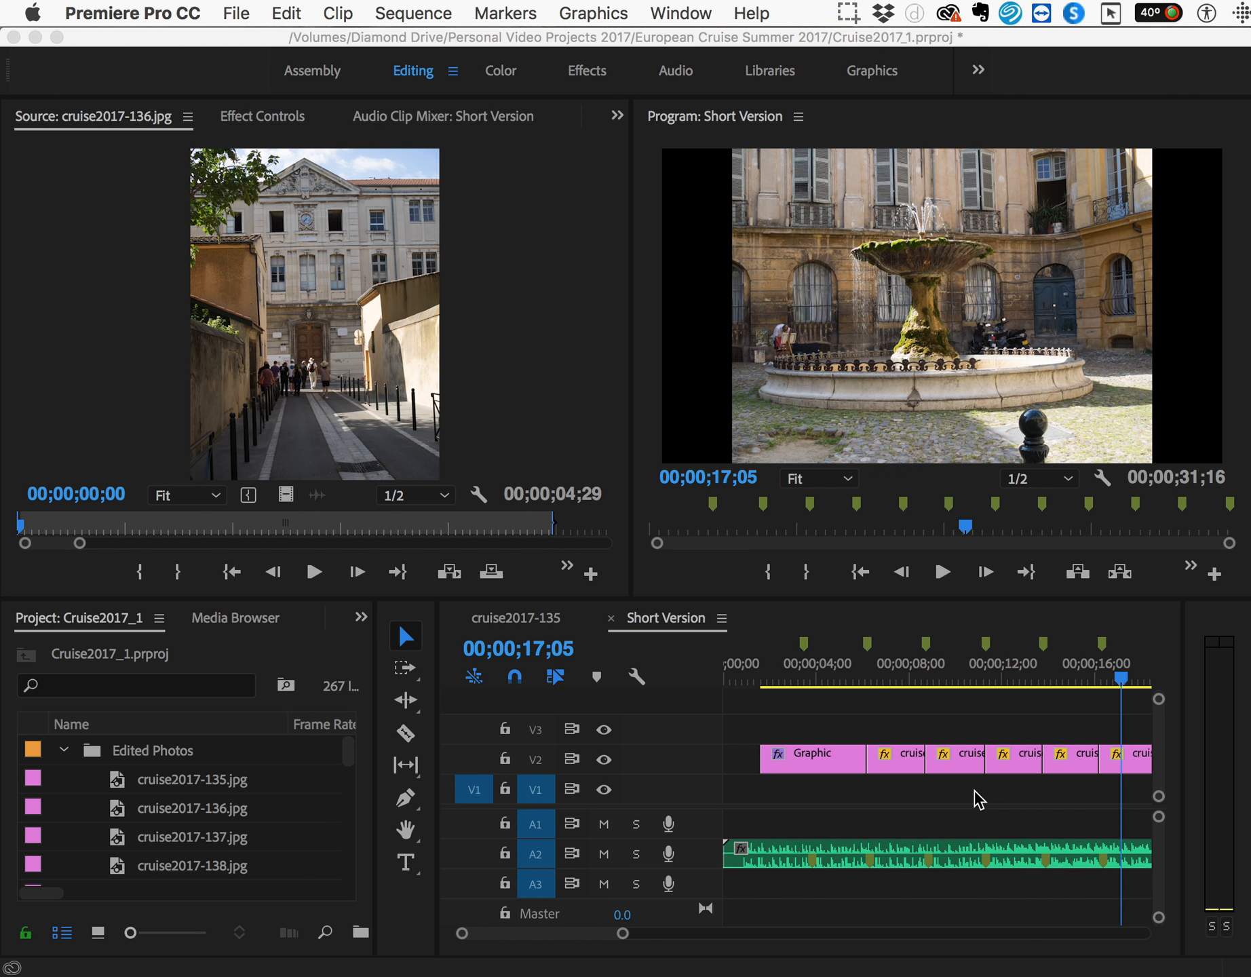
- Open the media export settings for the Short Version sequence and choose the H.264 format with the YouTube 1080p HD preset
left_click(692, 674)
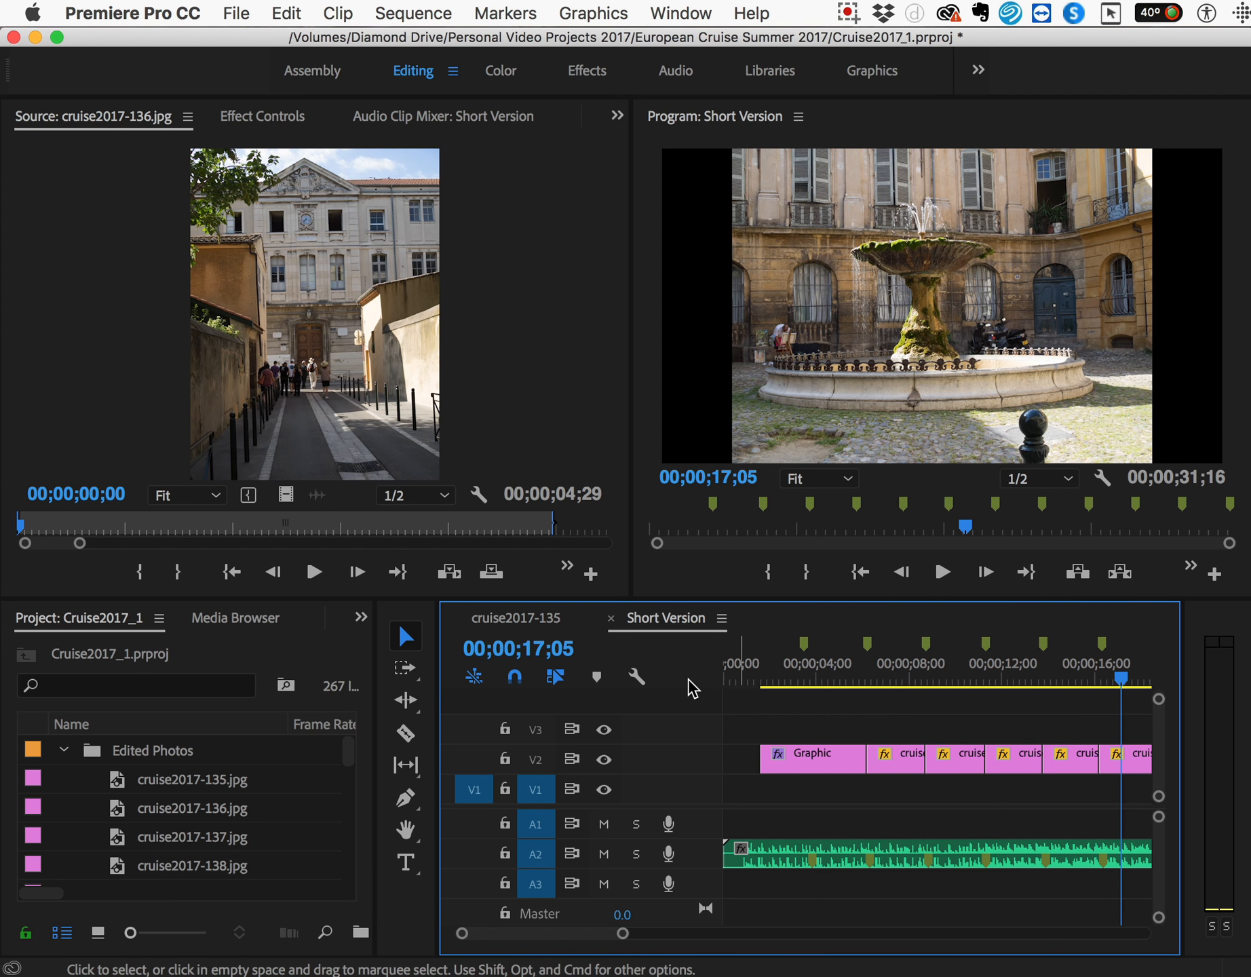
left_click(237, 11)
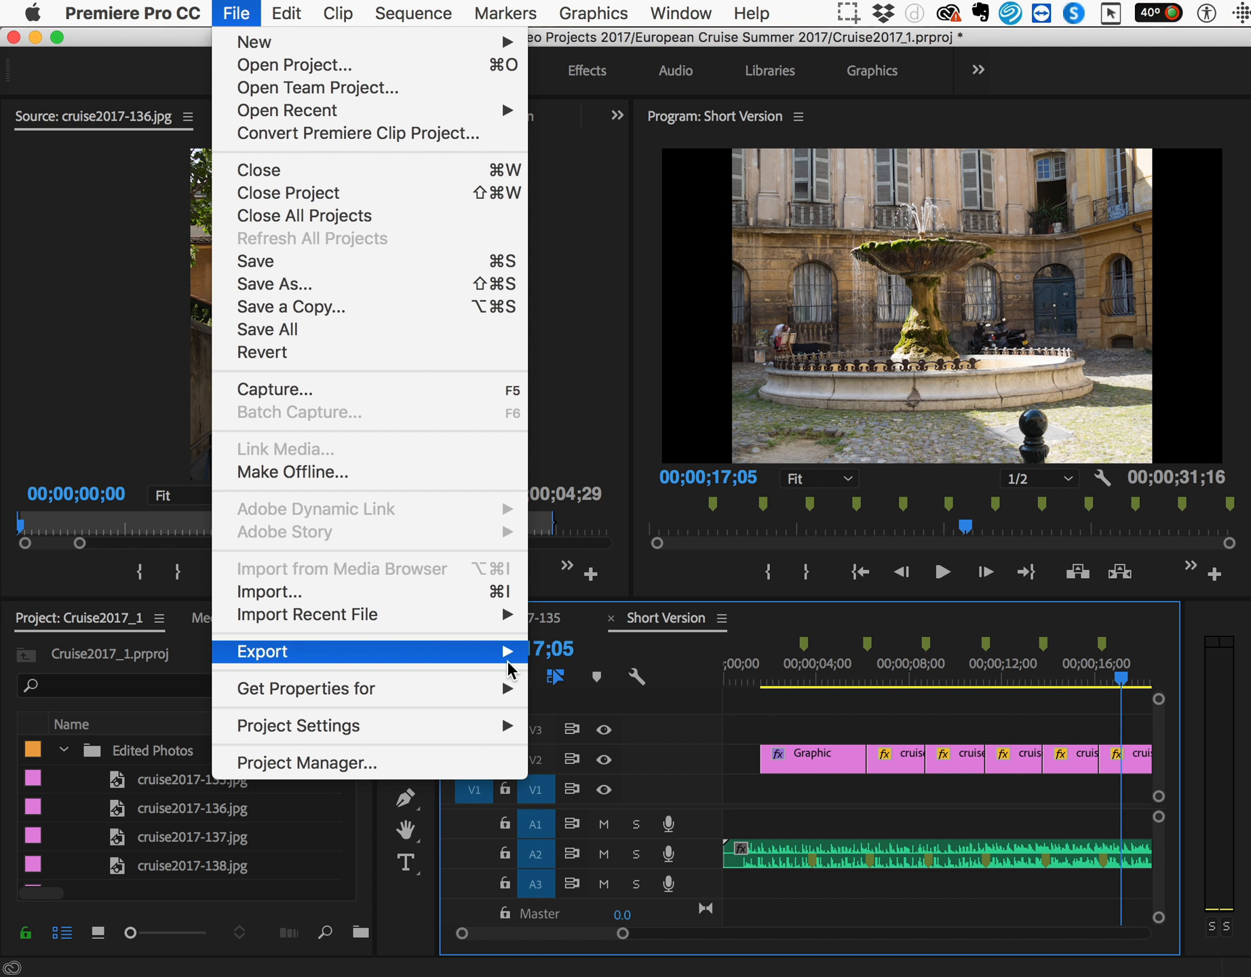
mouse_move(509, 665)
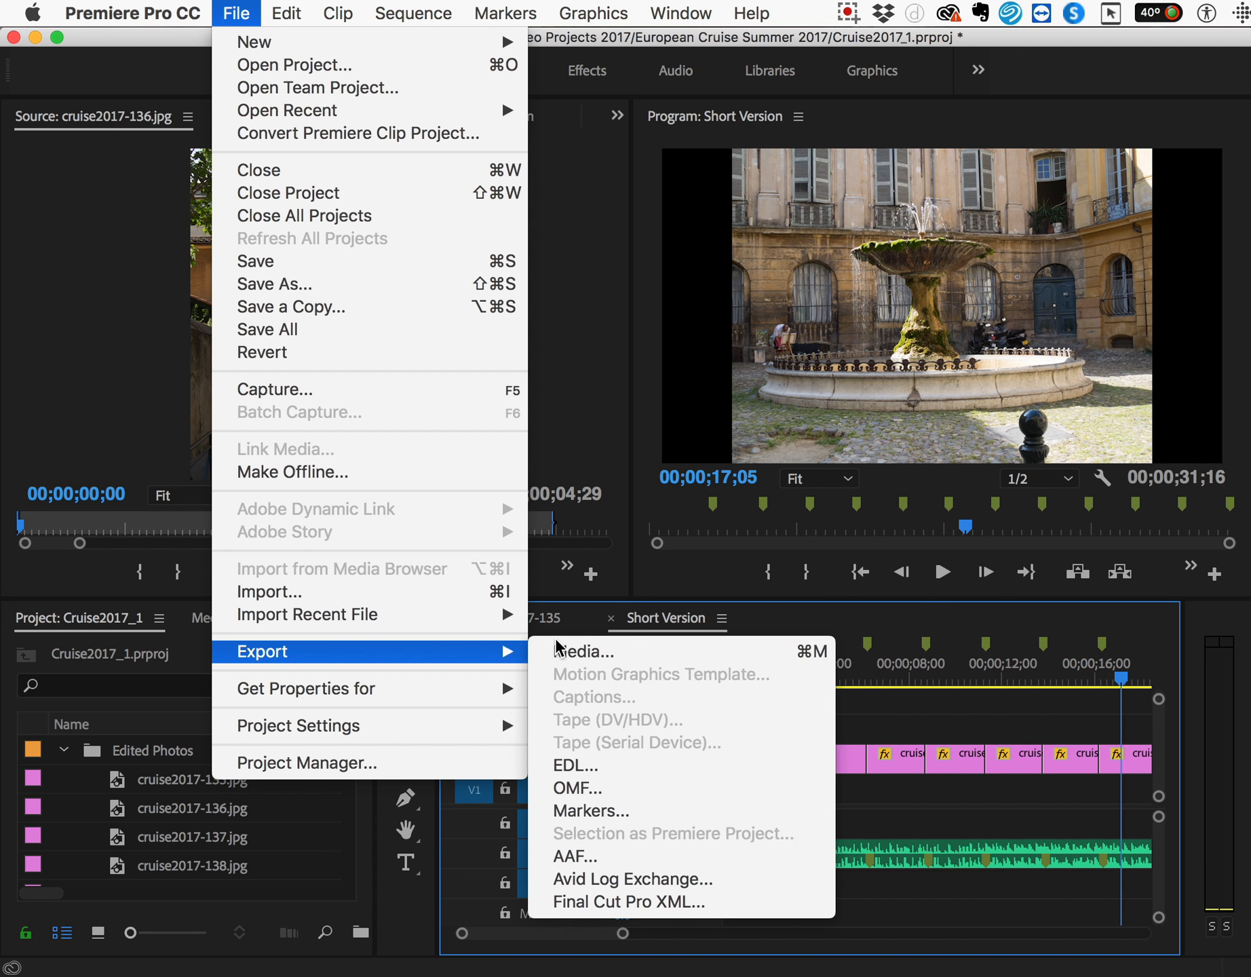
left_click(819, 653)
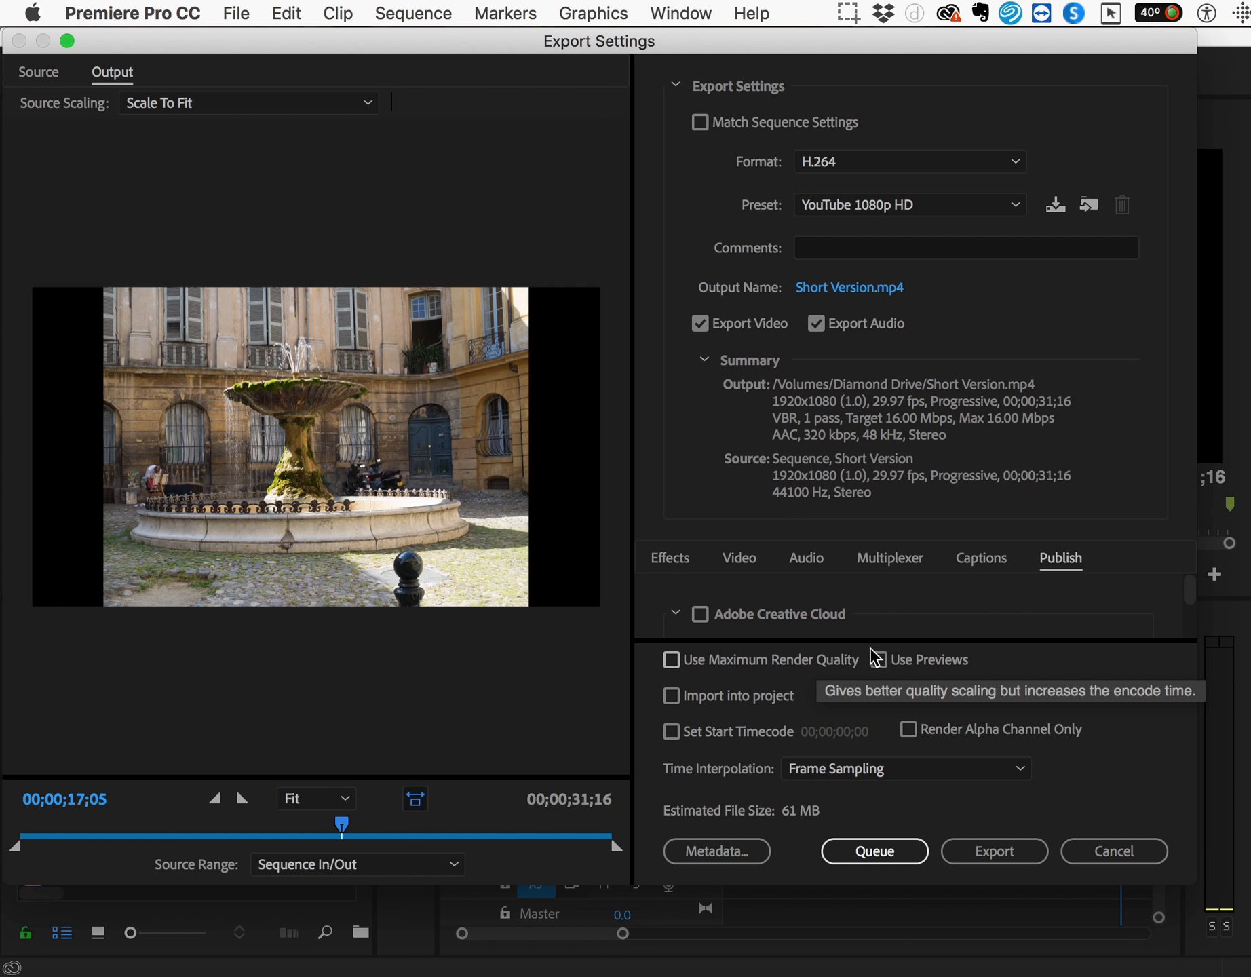
left_click(925, 166)
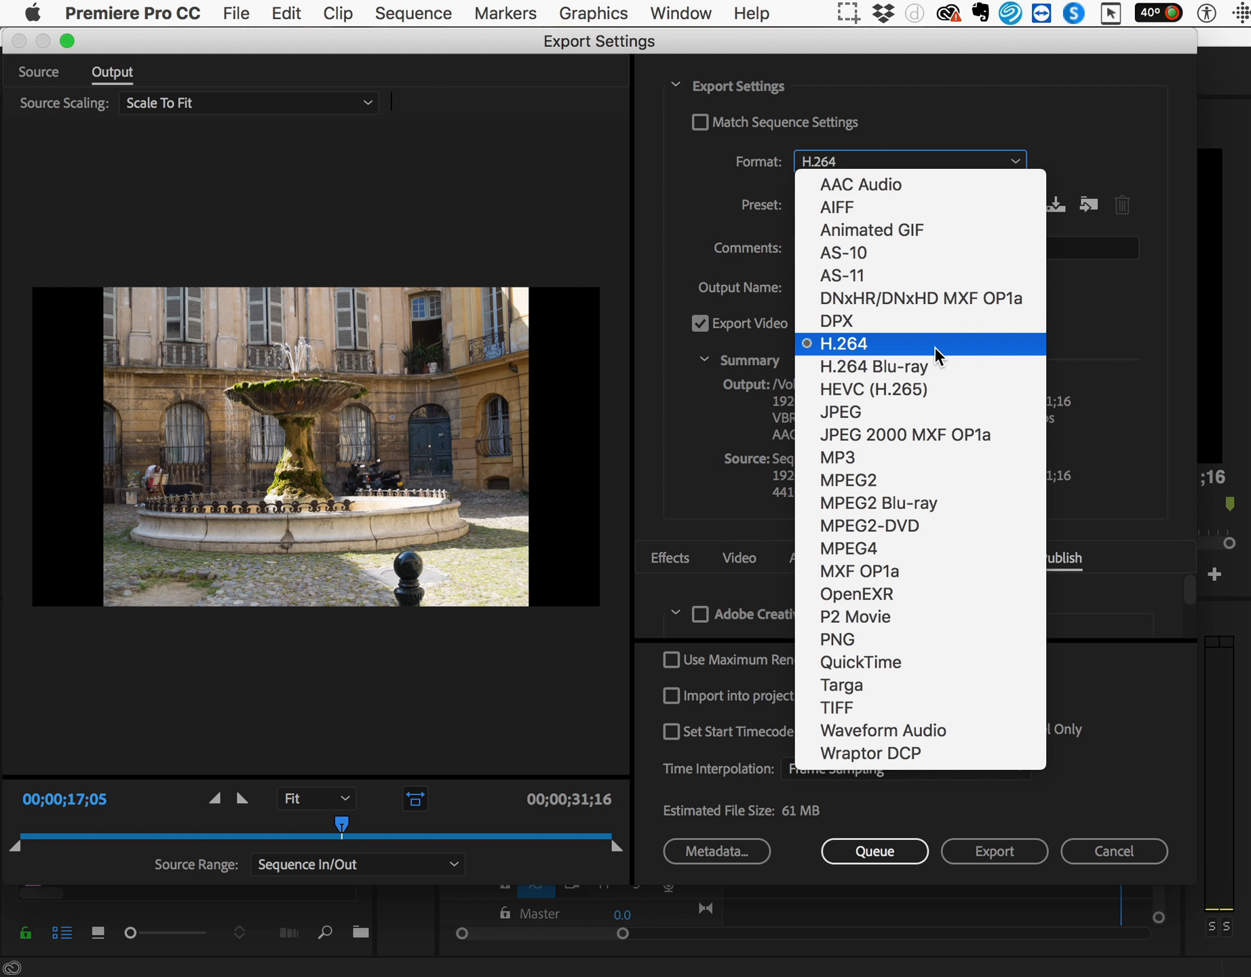
left_click(934, 345)
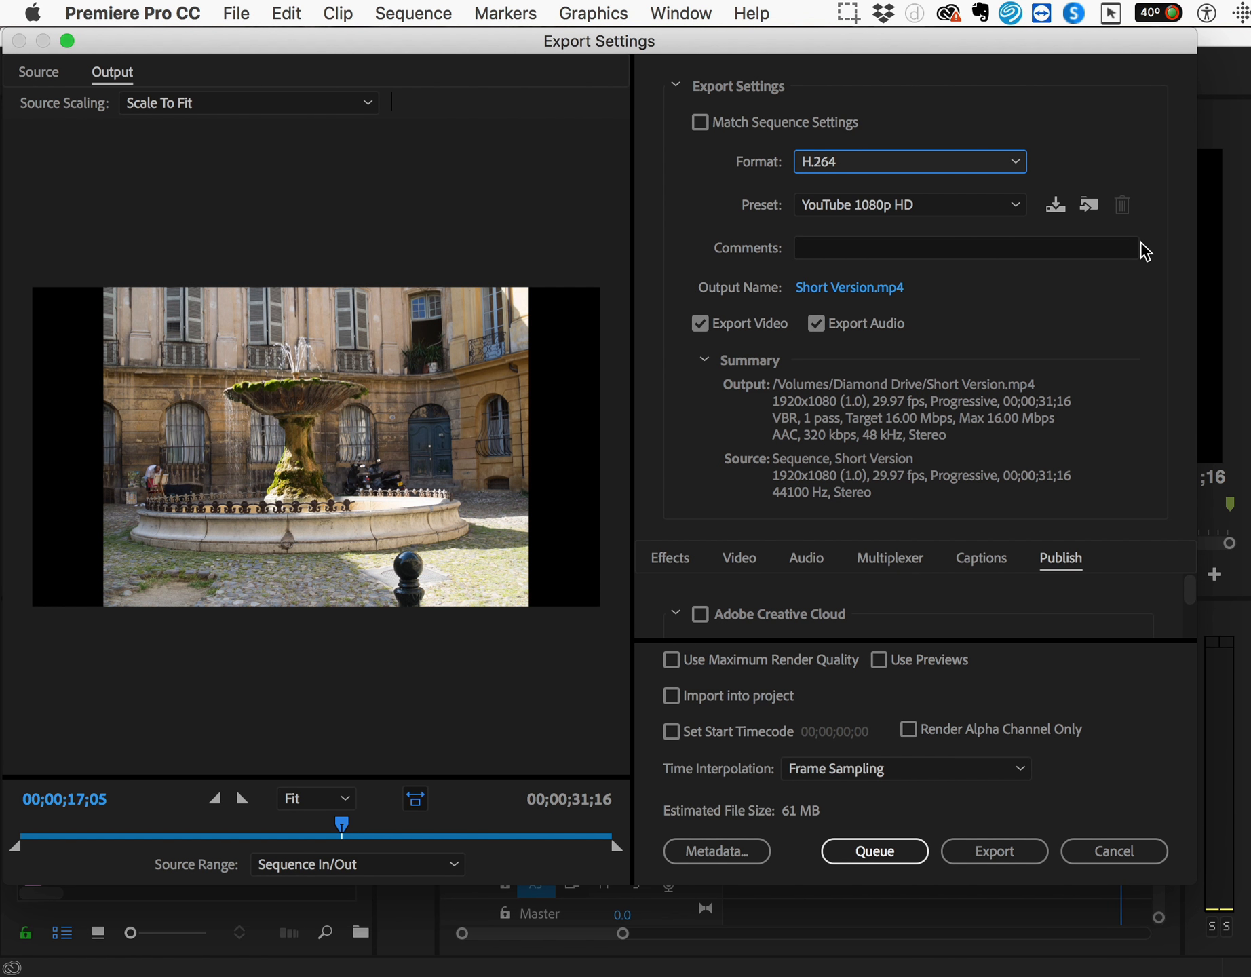
left_click(1018, 205)
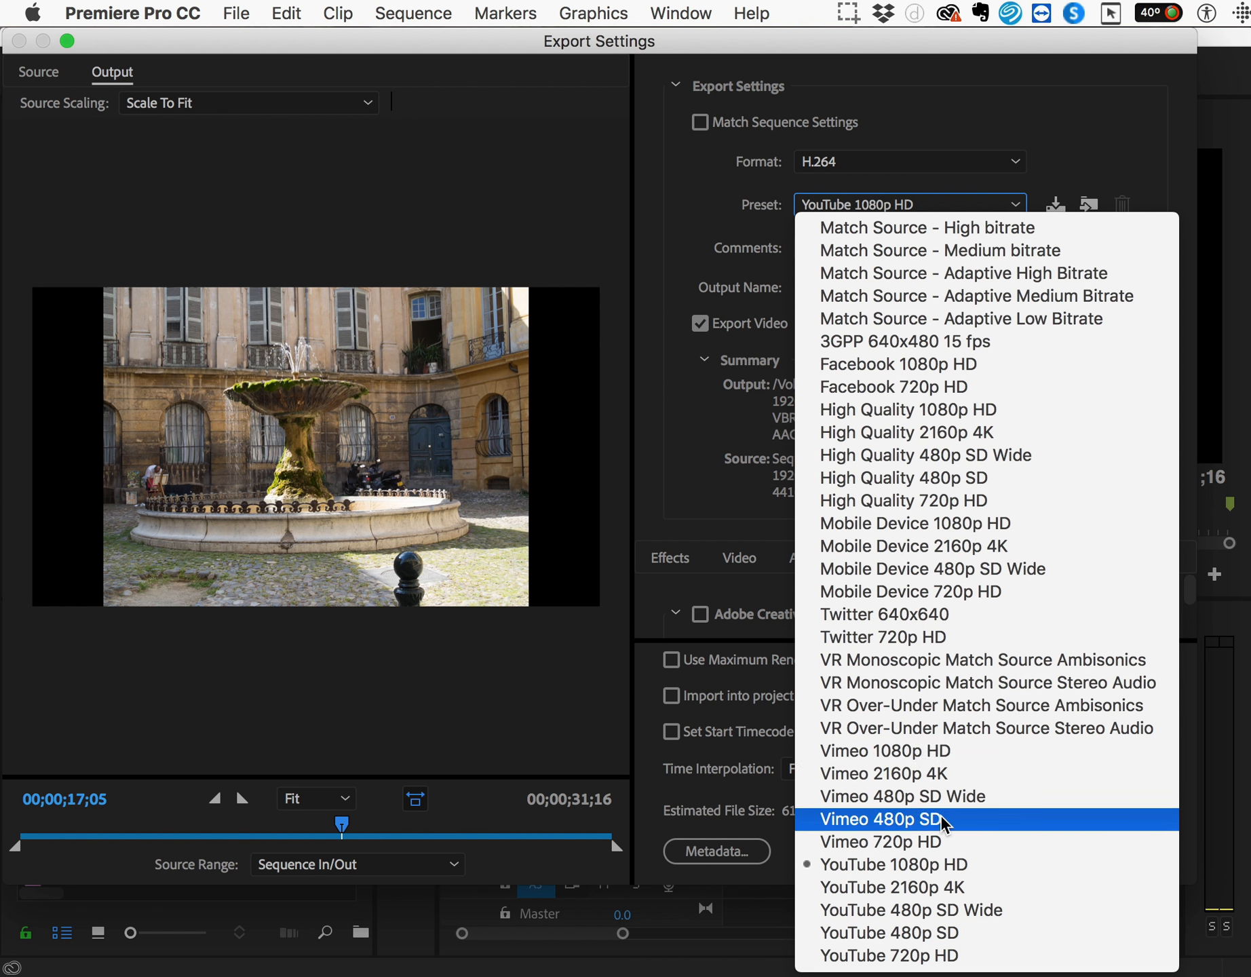
left_click(941, 862)
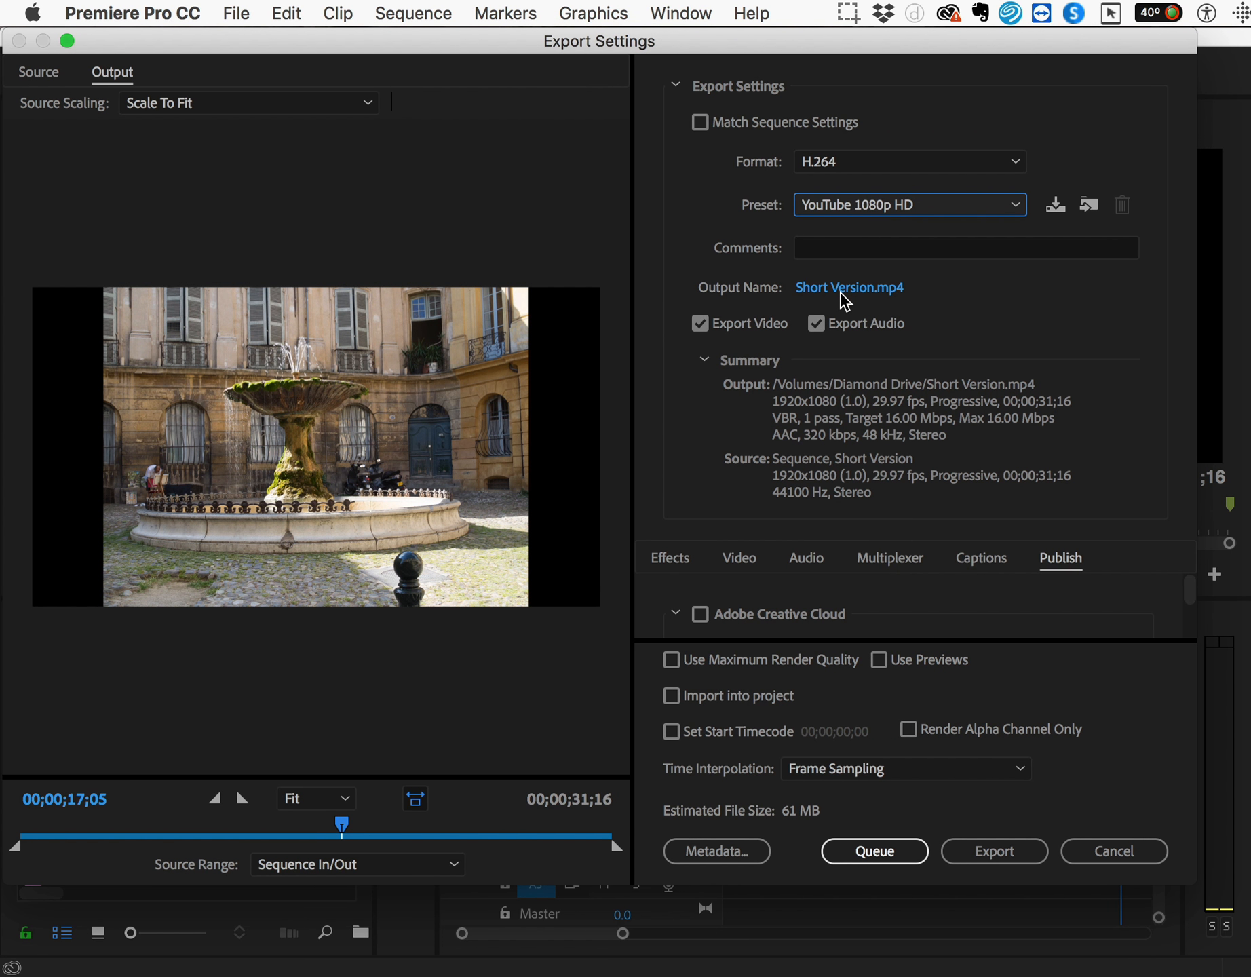
- Name the output file MedCruise 2017 on Diamond Drive and export the video immediately
left_click(841, 293)
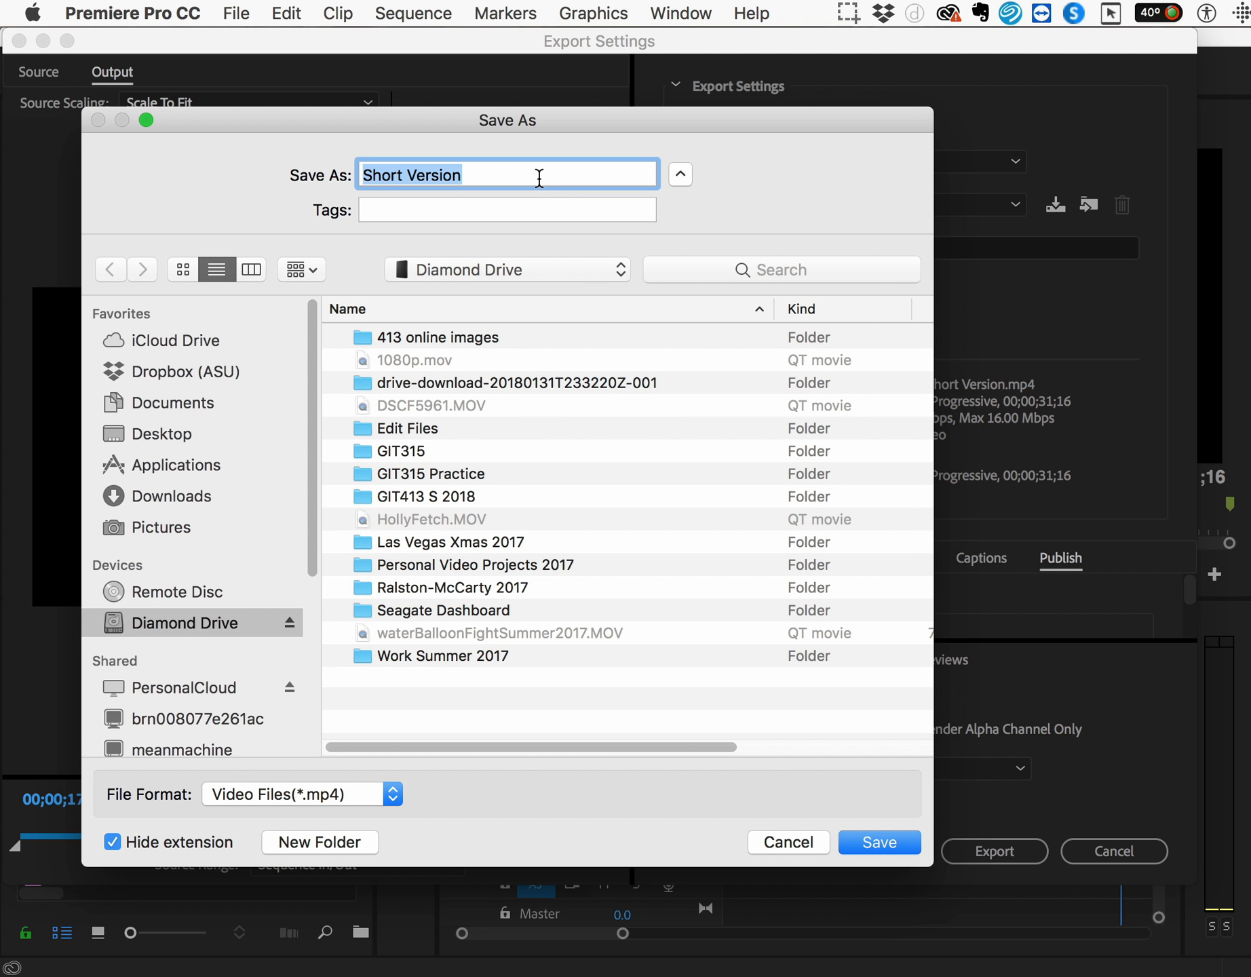
type("Med")
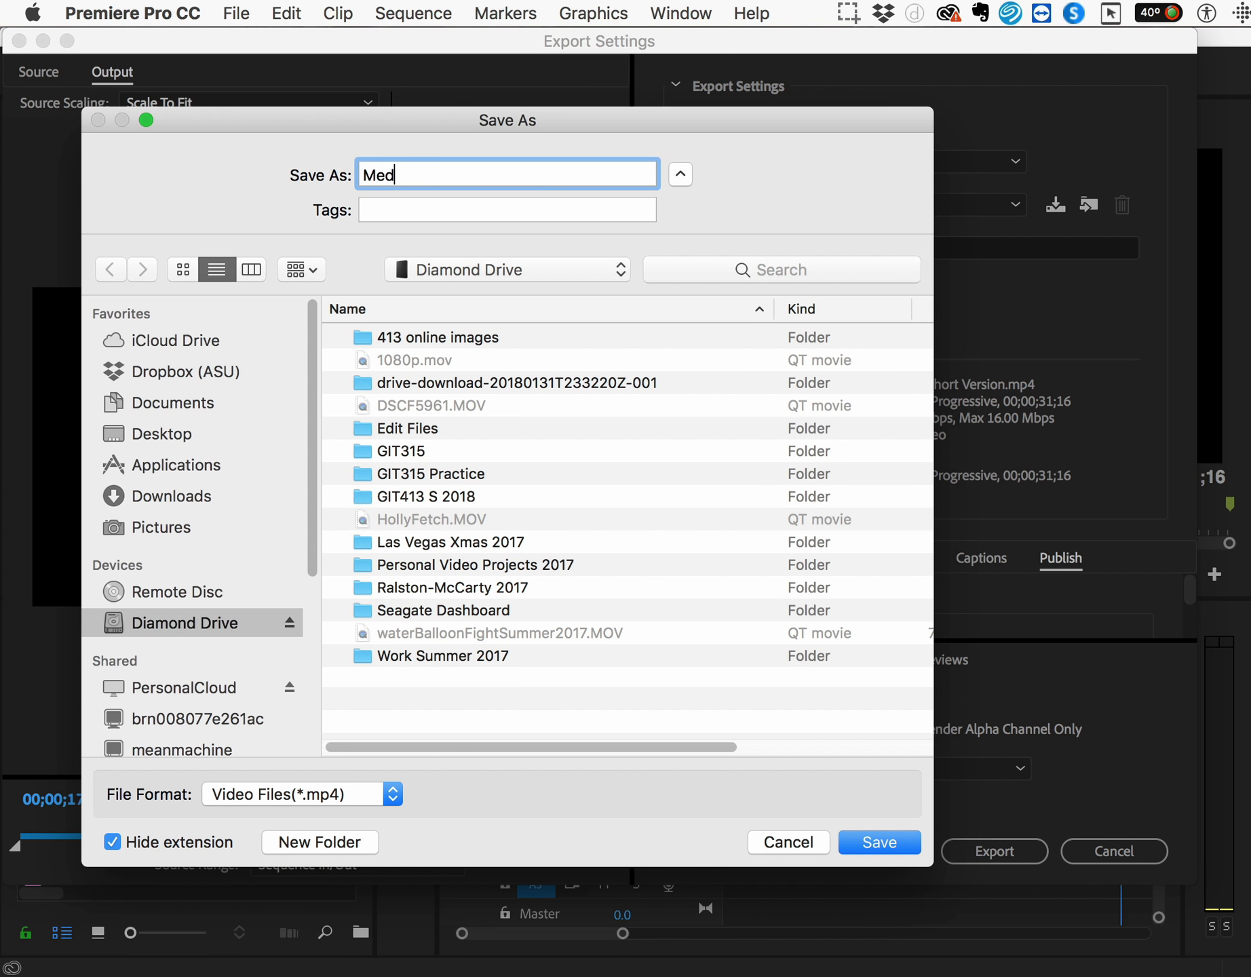
type("Cruise 2017")
left_click(878, 842)
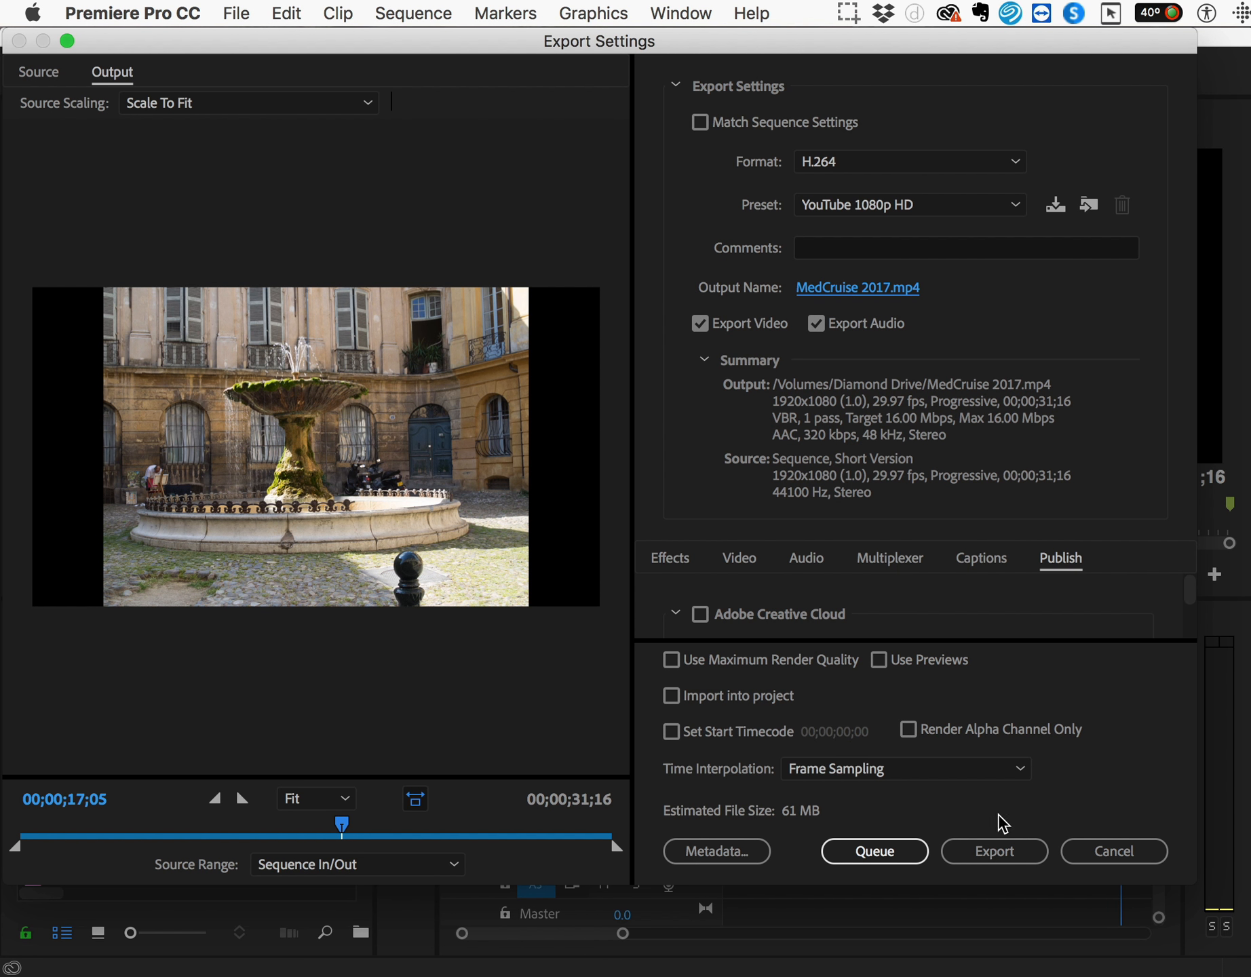
left_click(1017, 844)
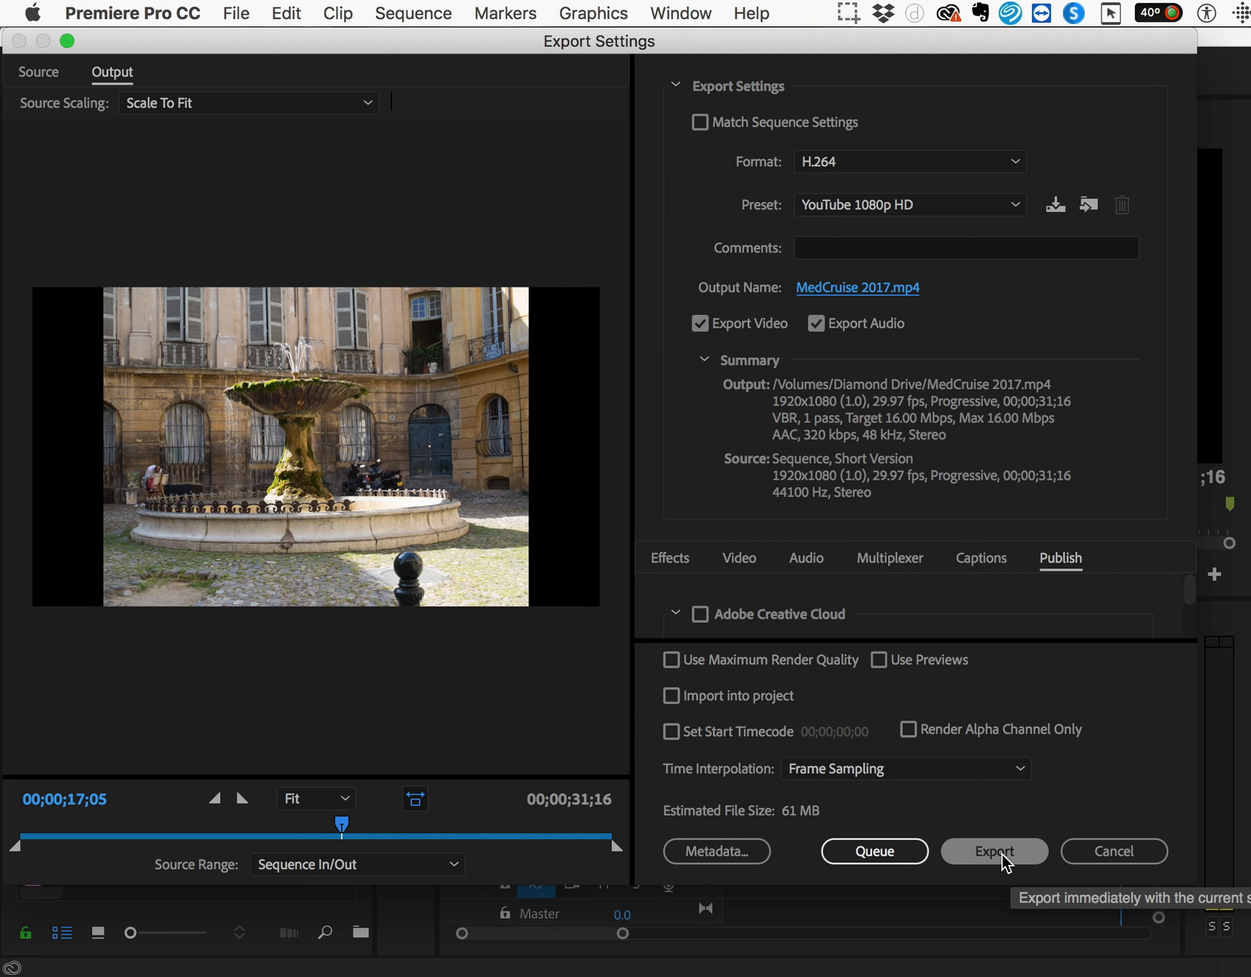
left_click(1002, 853)
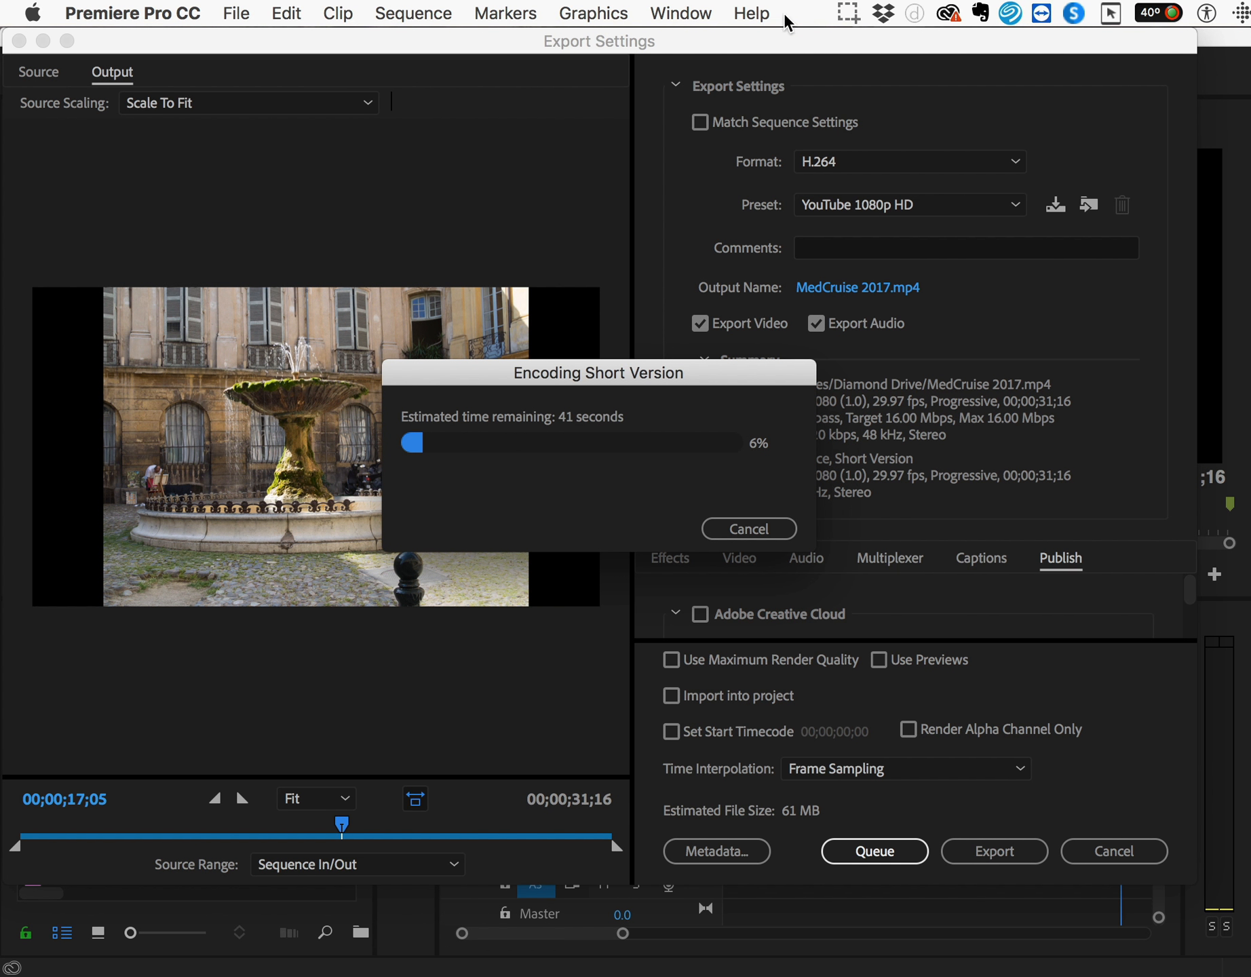
left_click(847, 14)
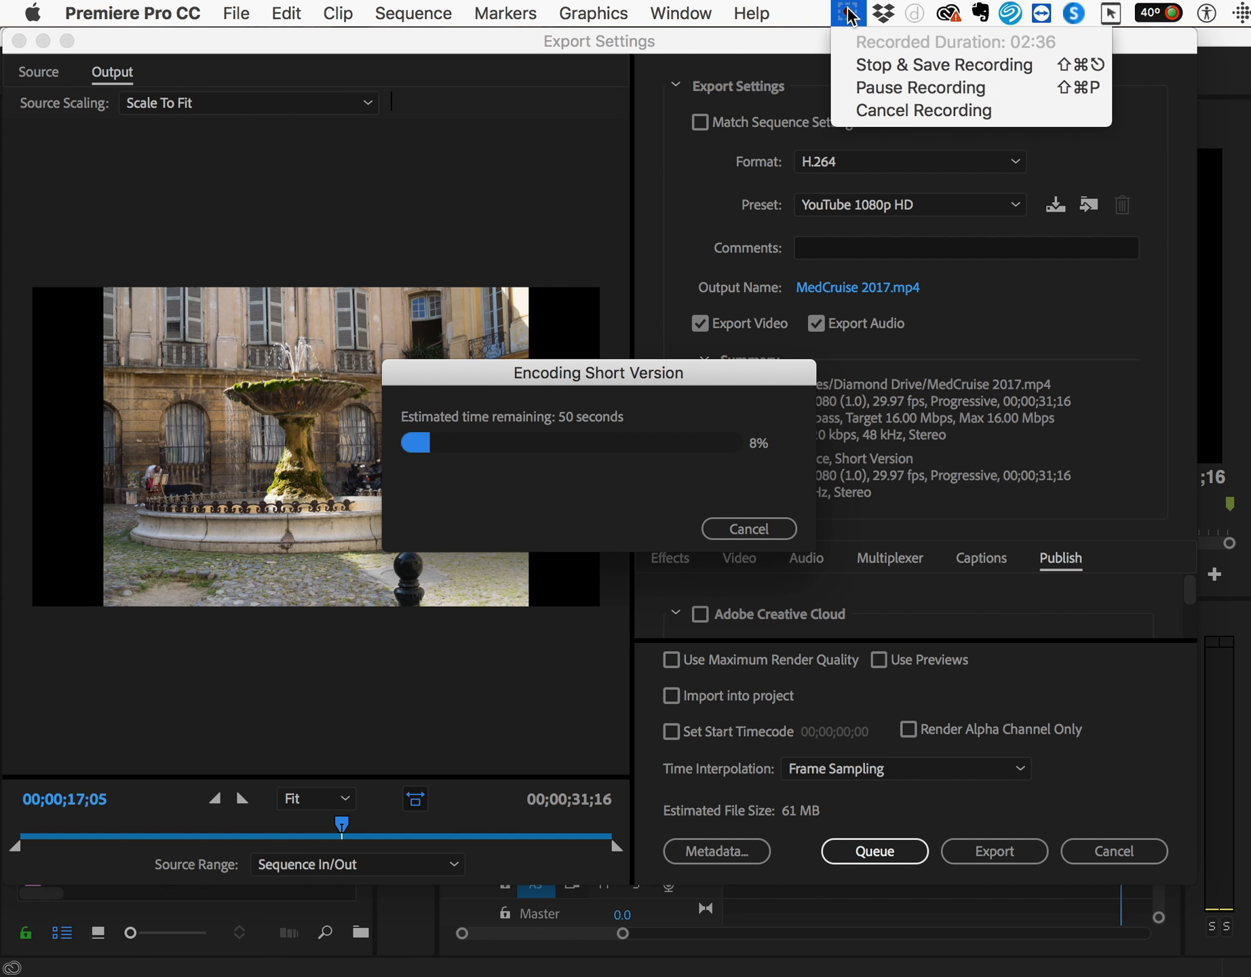
left_click(894, 87)
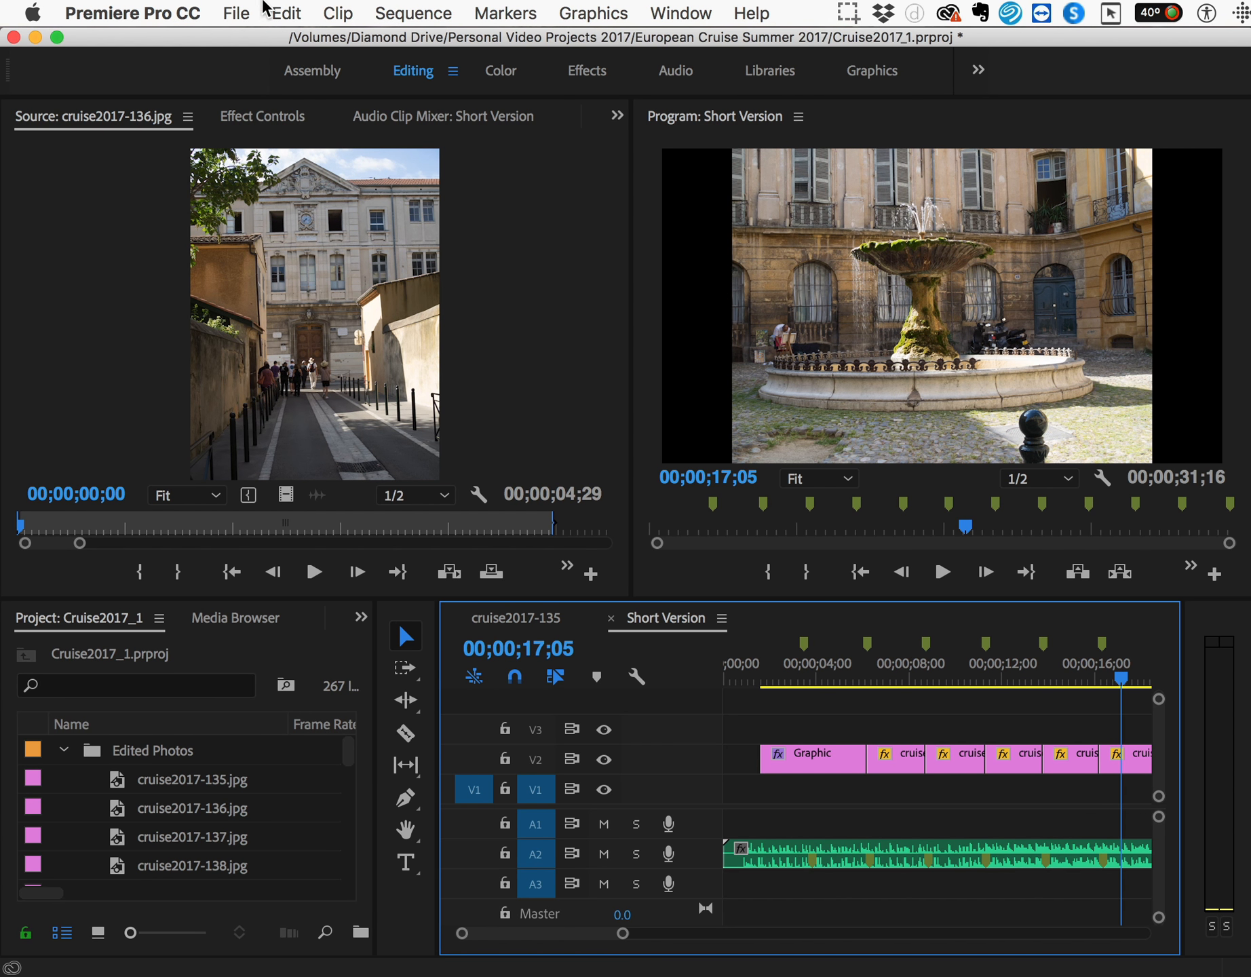
- Open the media export settings for the Short Version sequence again and name the output file Medcruise 2017 v2
left_click(237, 13)
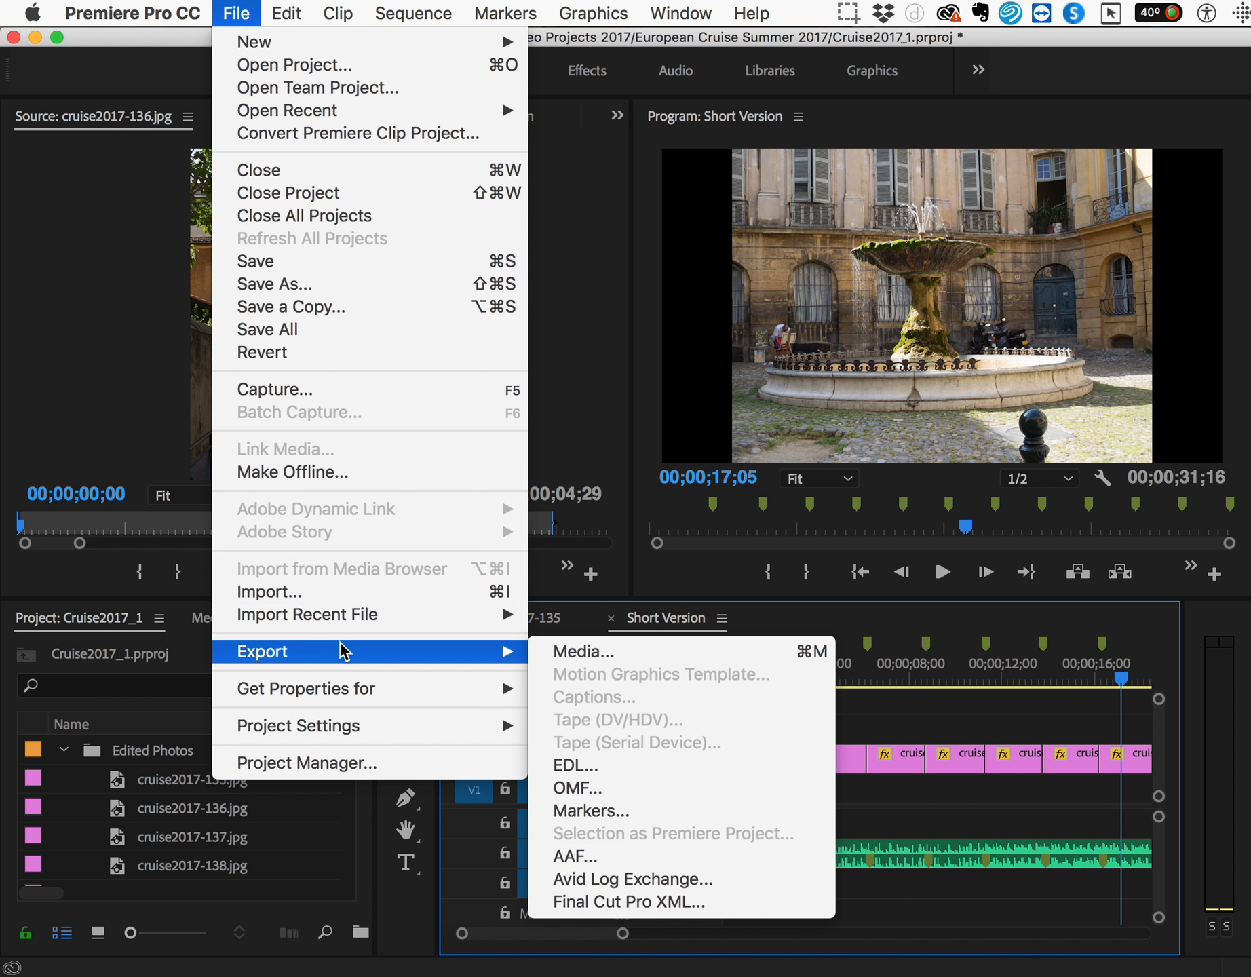
mouse_move(477, 653)
left_click(618, 660)
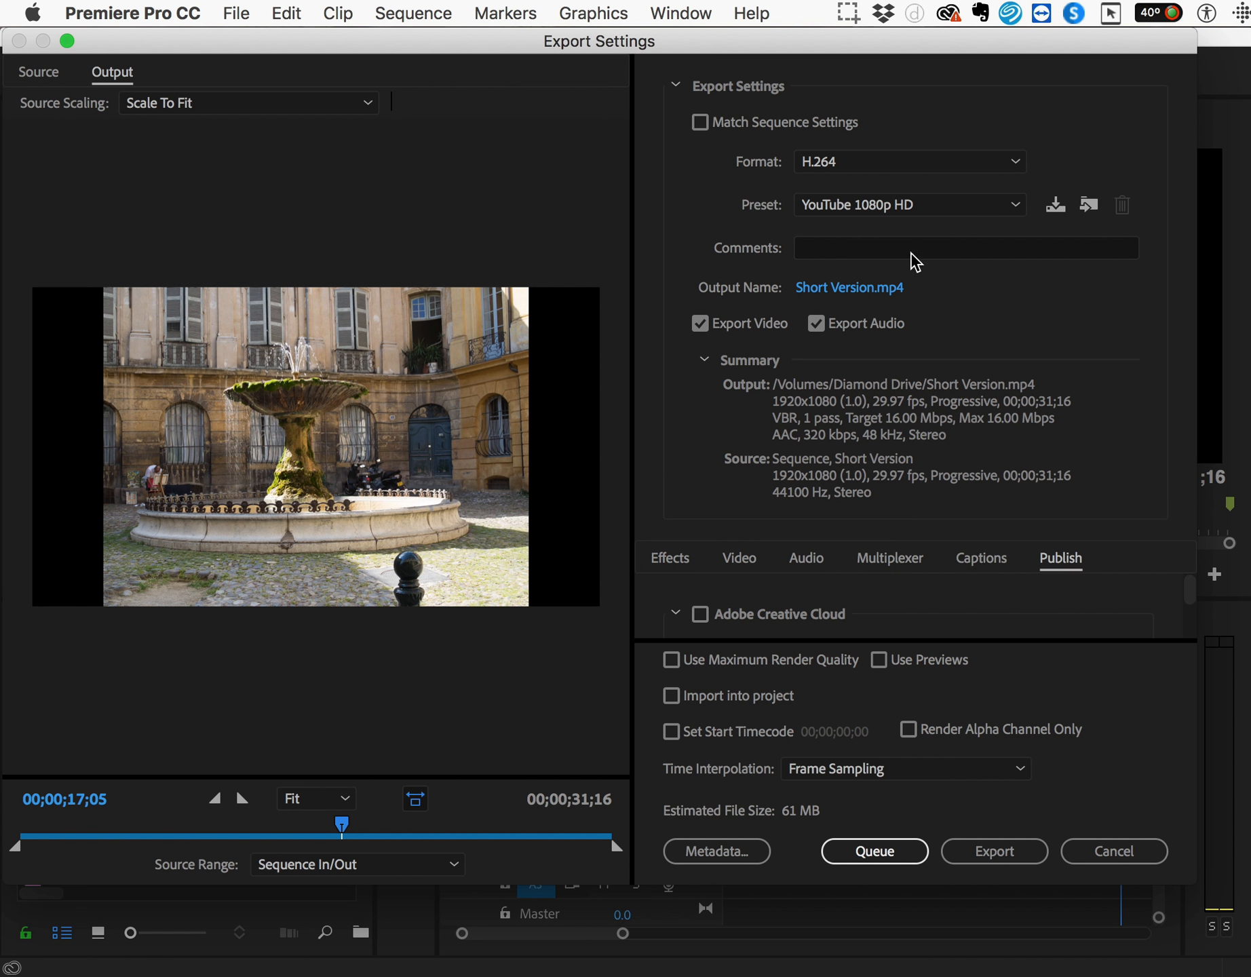
left_click(905, 287)
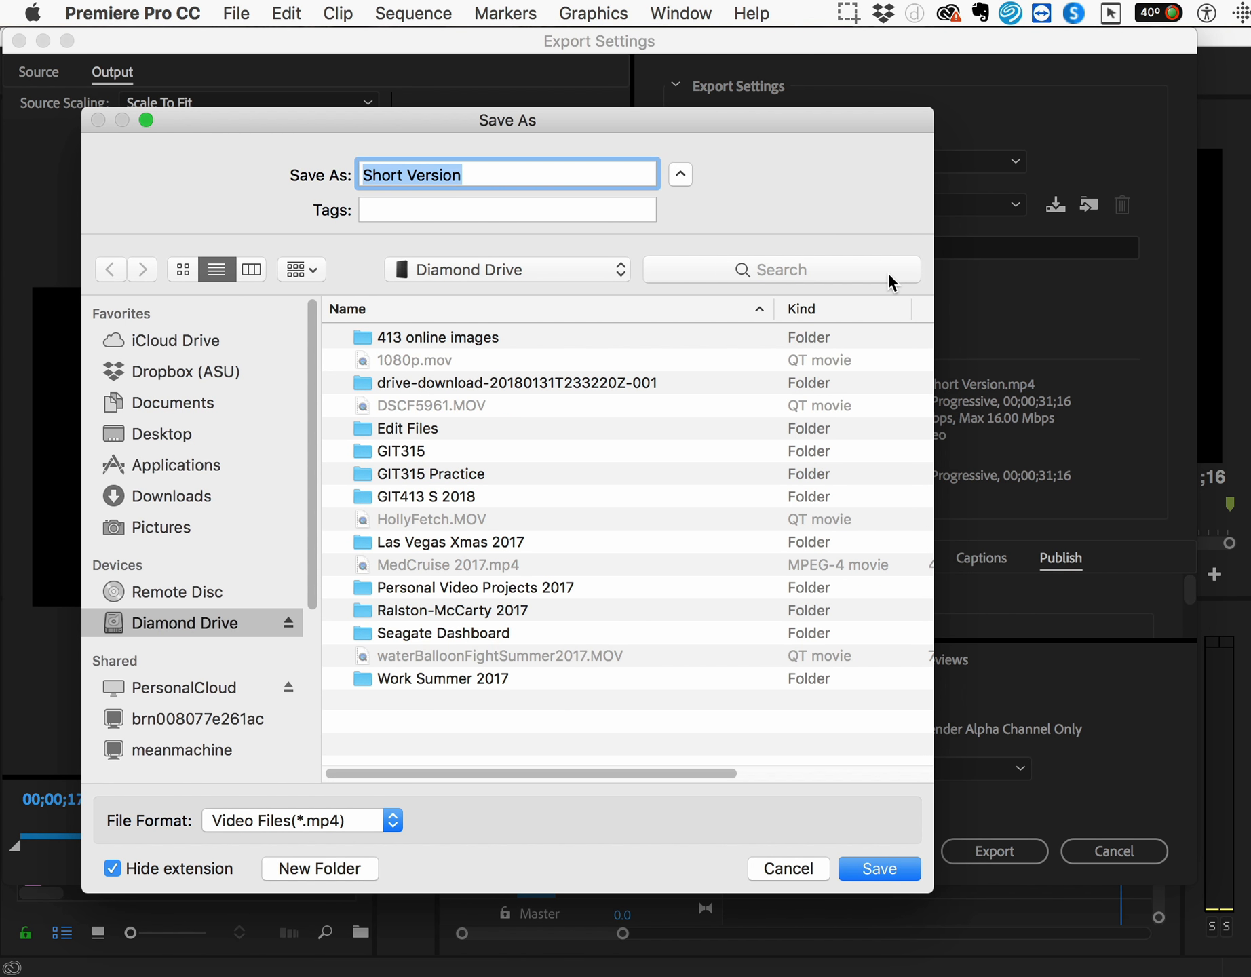
type("M")
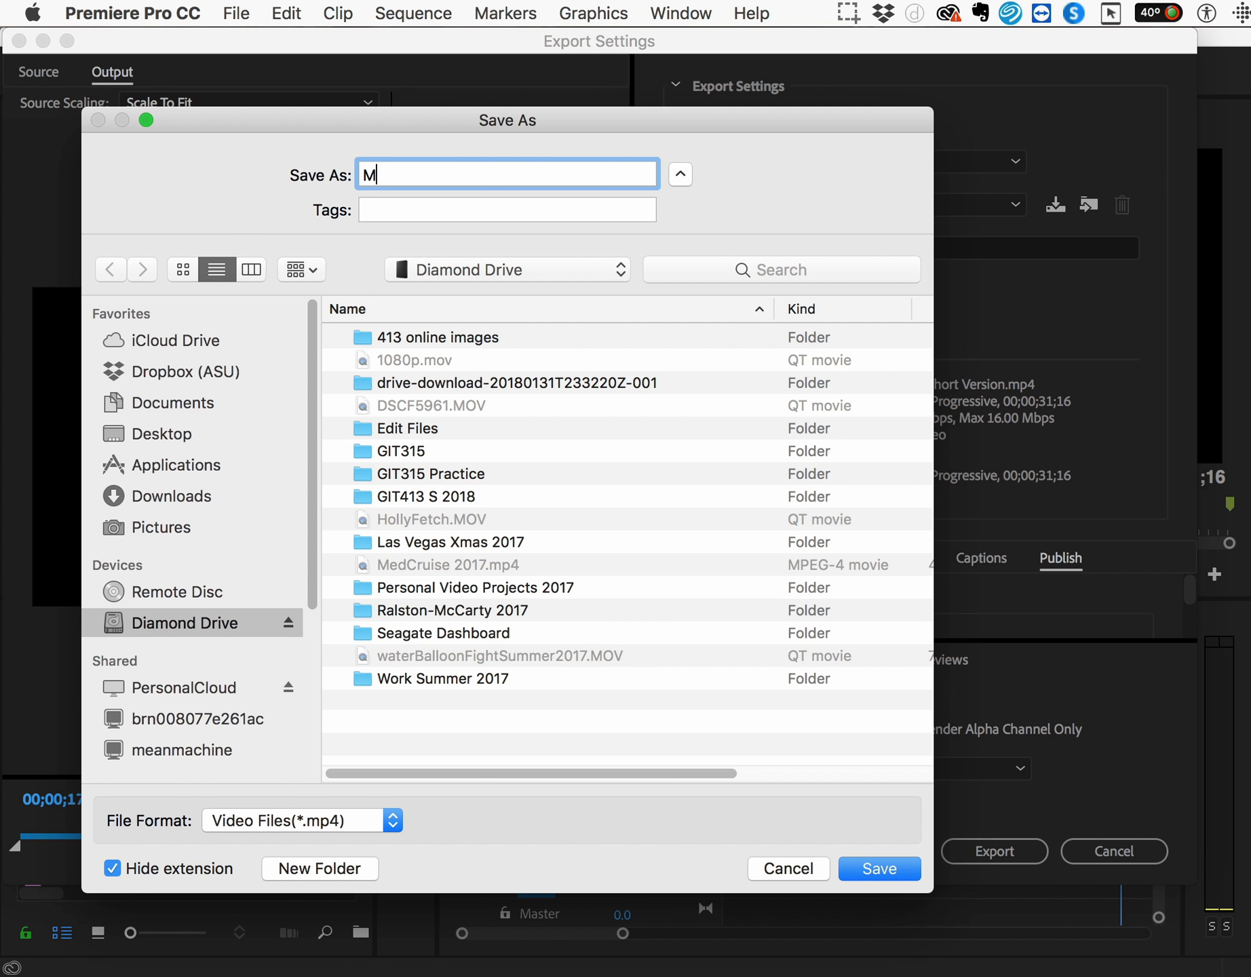
type("edcruise 2017 v2")
left_click(875, 868)
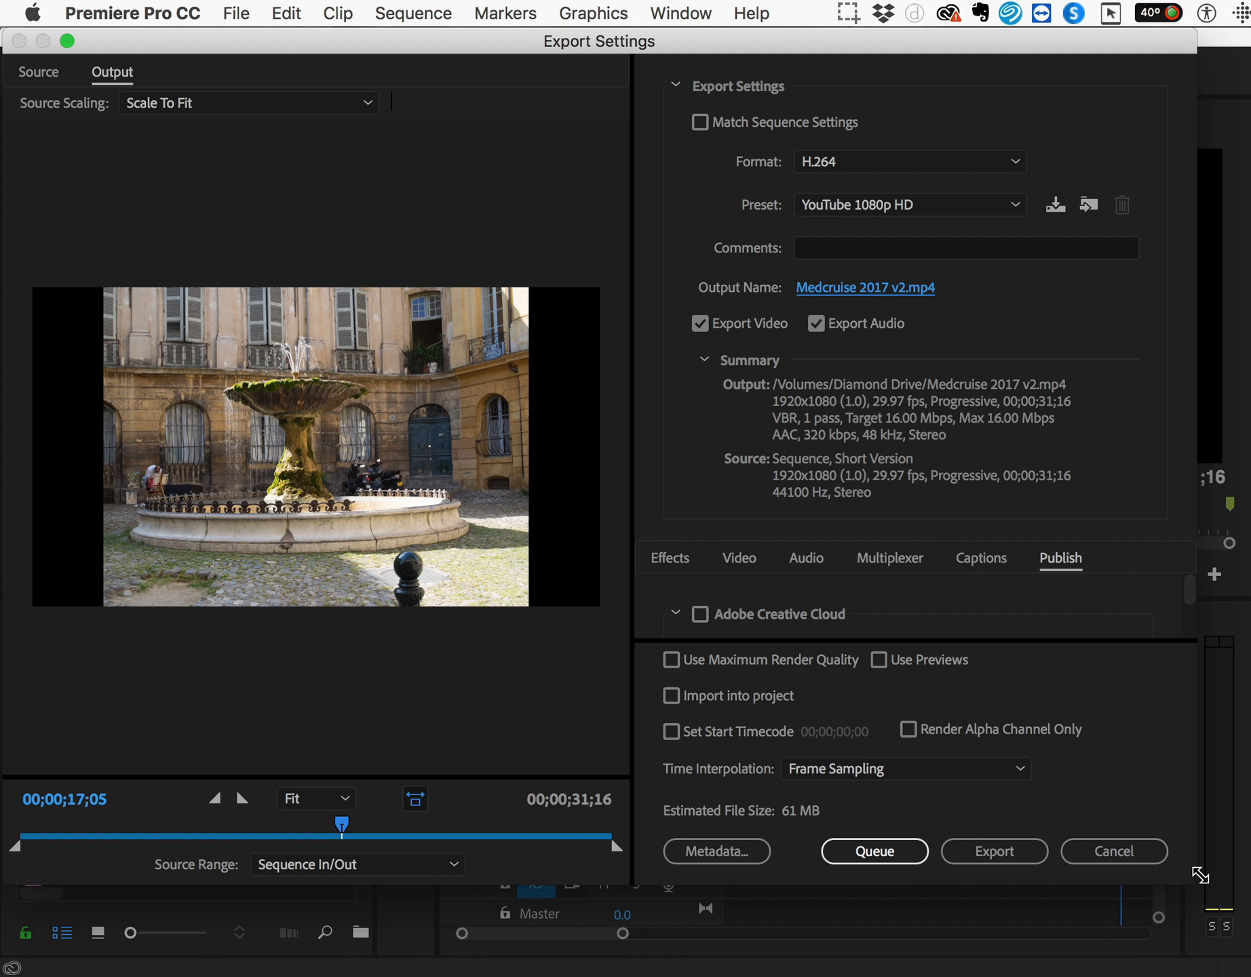
- Enlarge the export settings window and examine the effects options and the video settings, from frame size to profile and level
left_click_drag(1198, 874, 1184, 962)
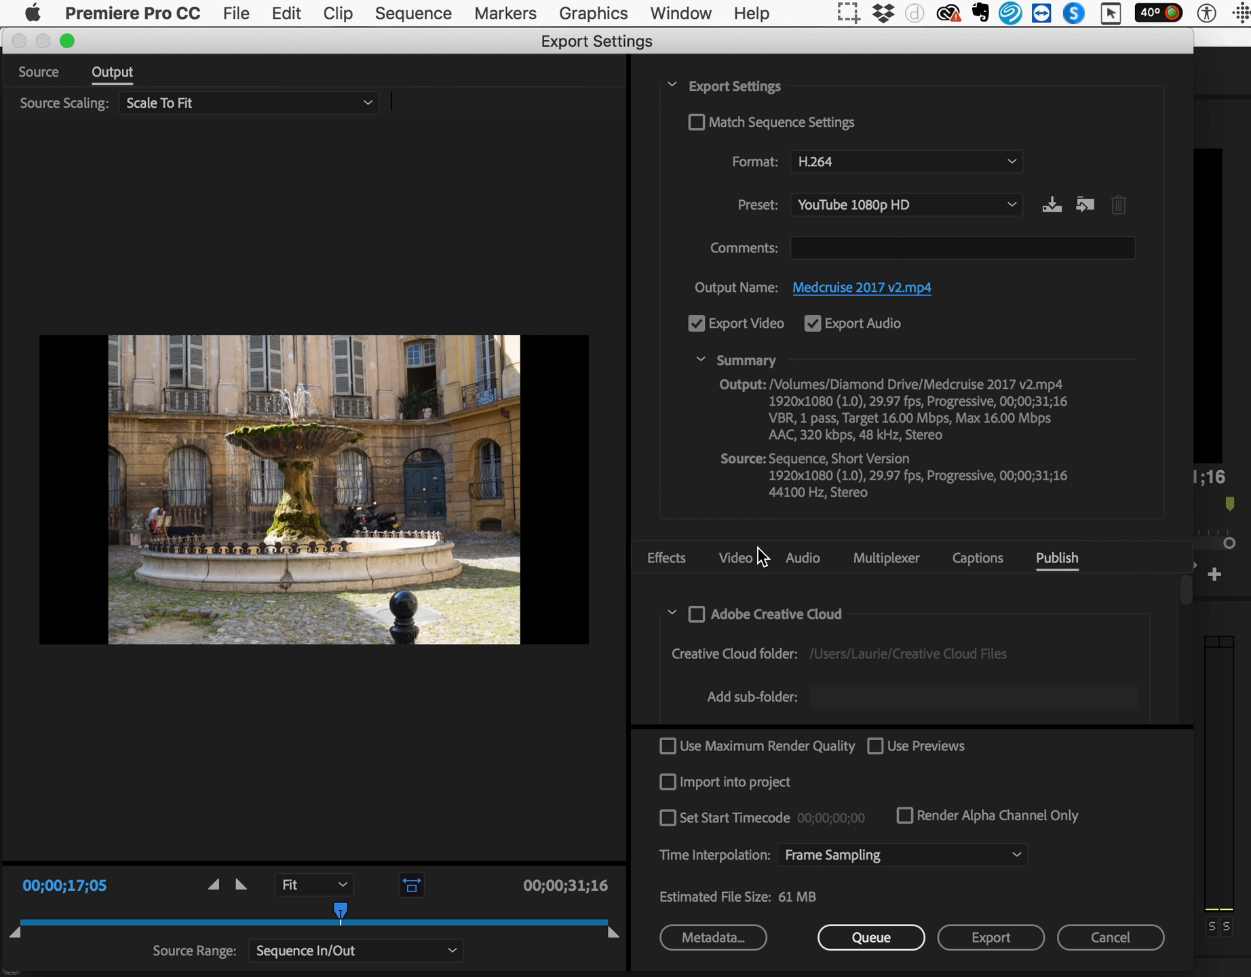
left_click(669, 560)
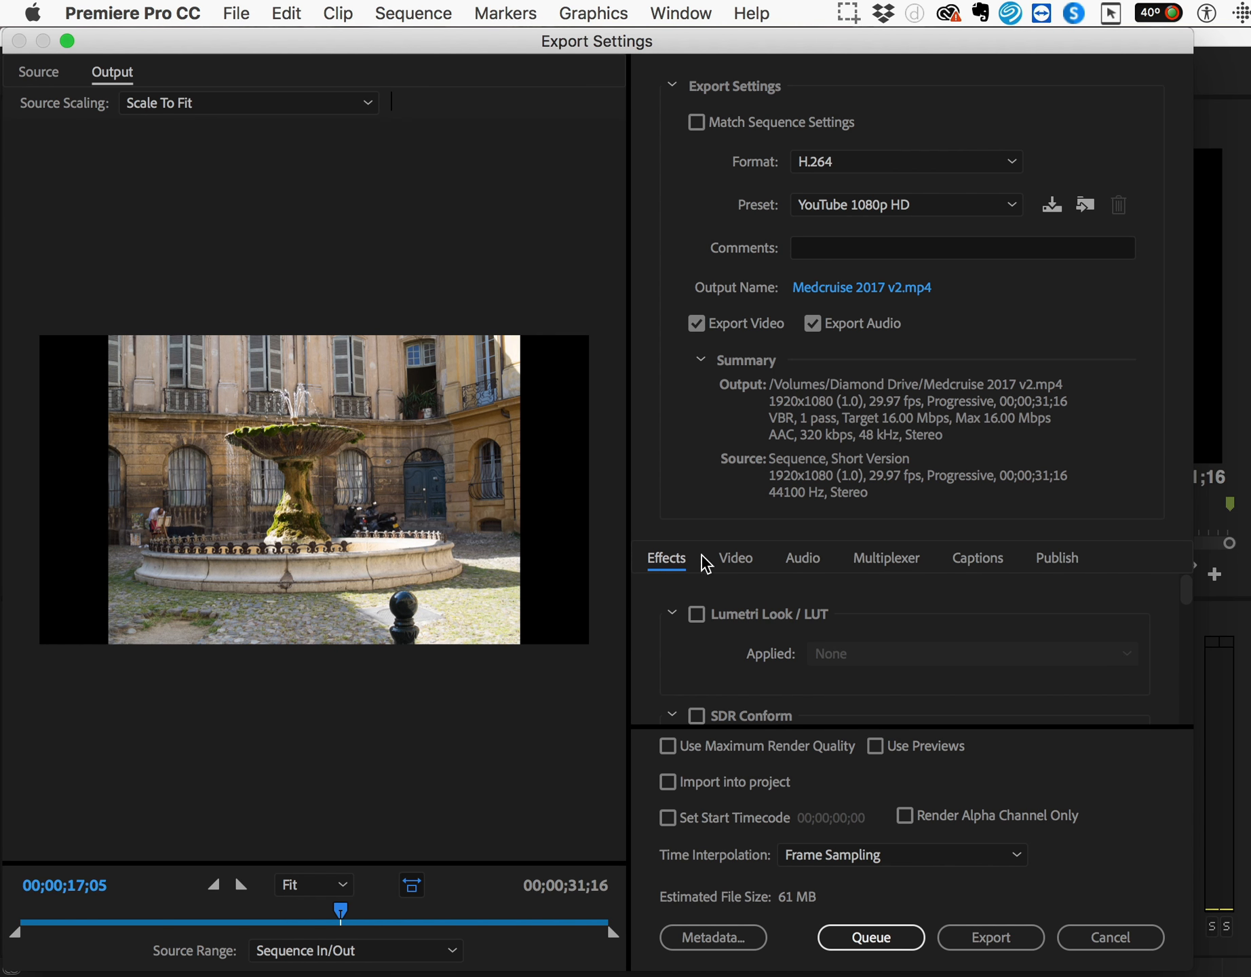
left_click(744, 560)
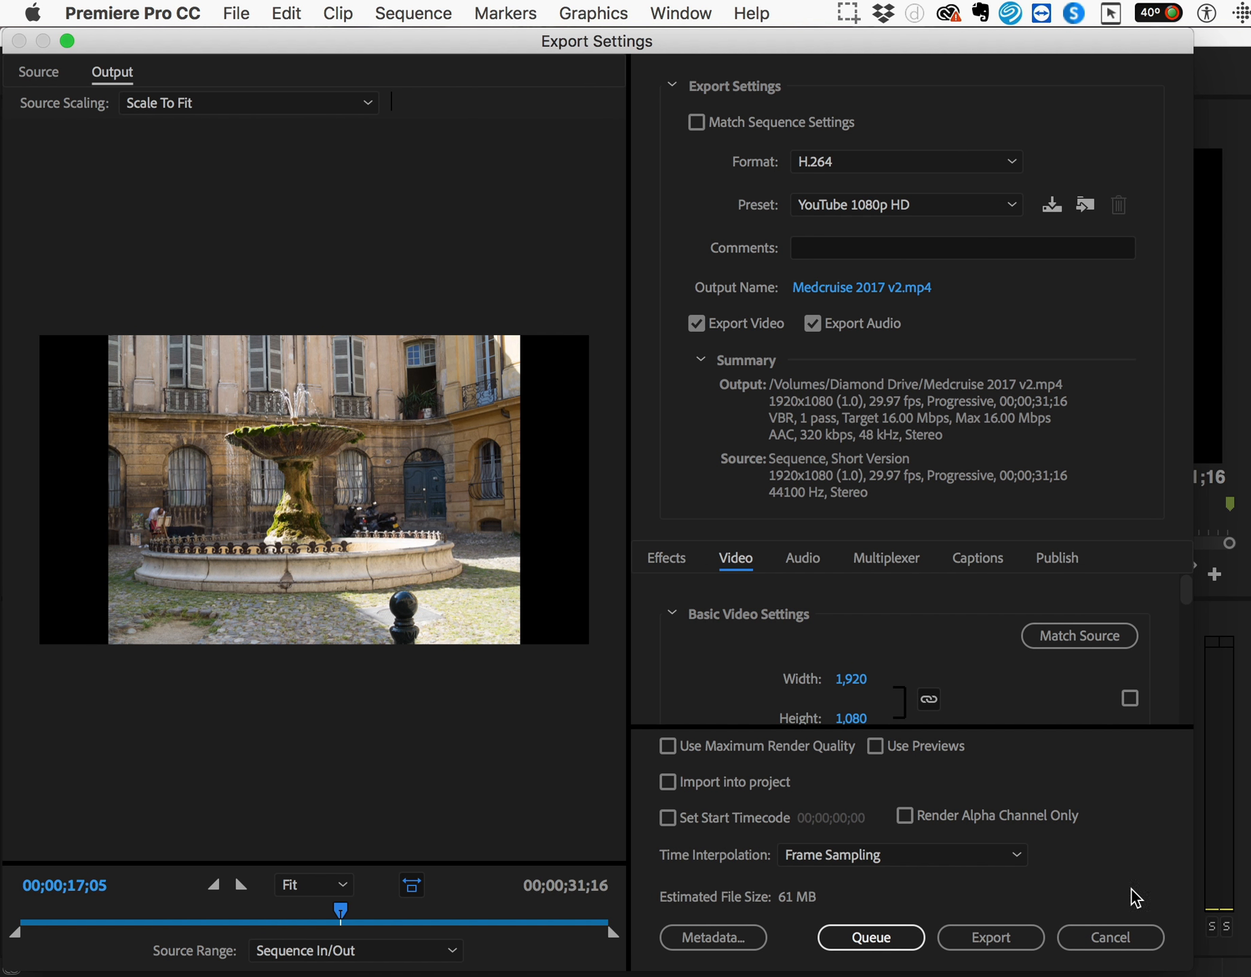
scroll(867, 683, "down", 3)
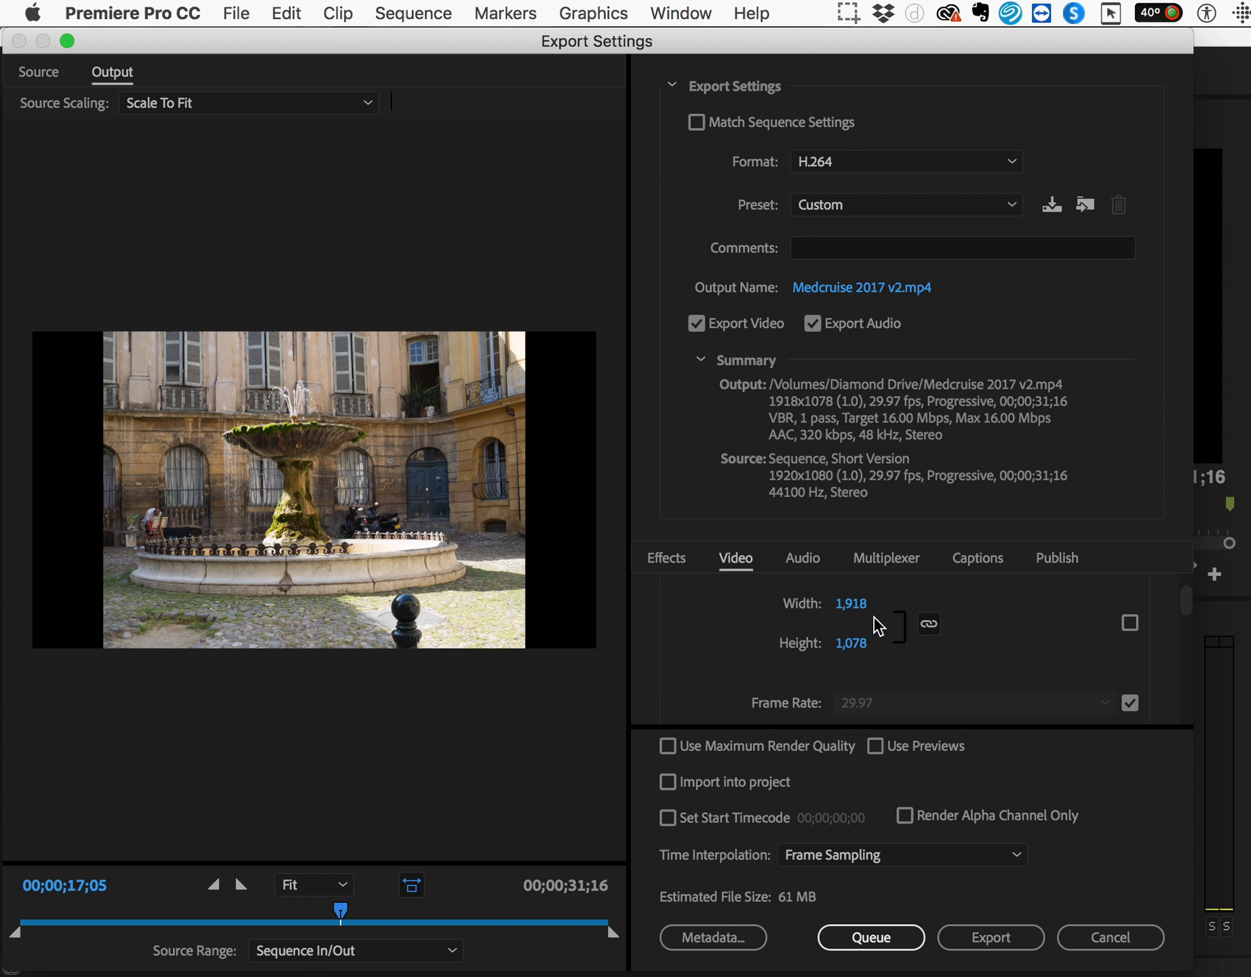
scroll(885, 654, "down", 5)
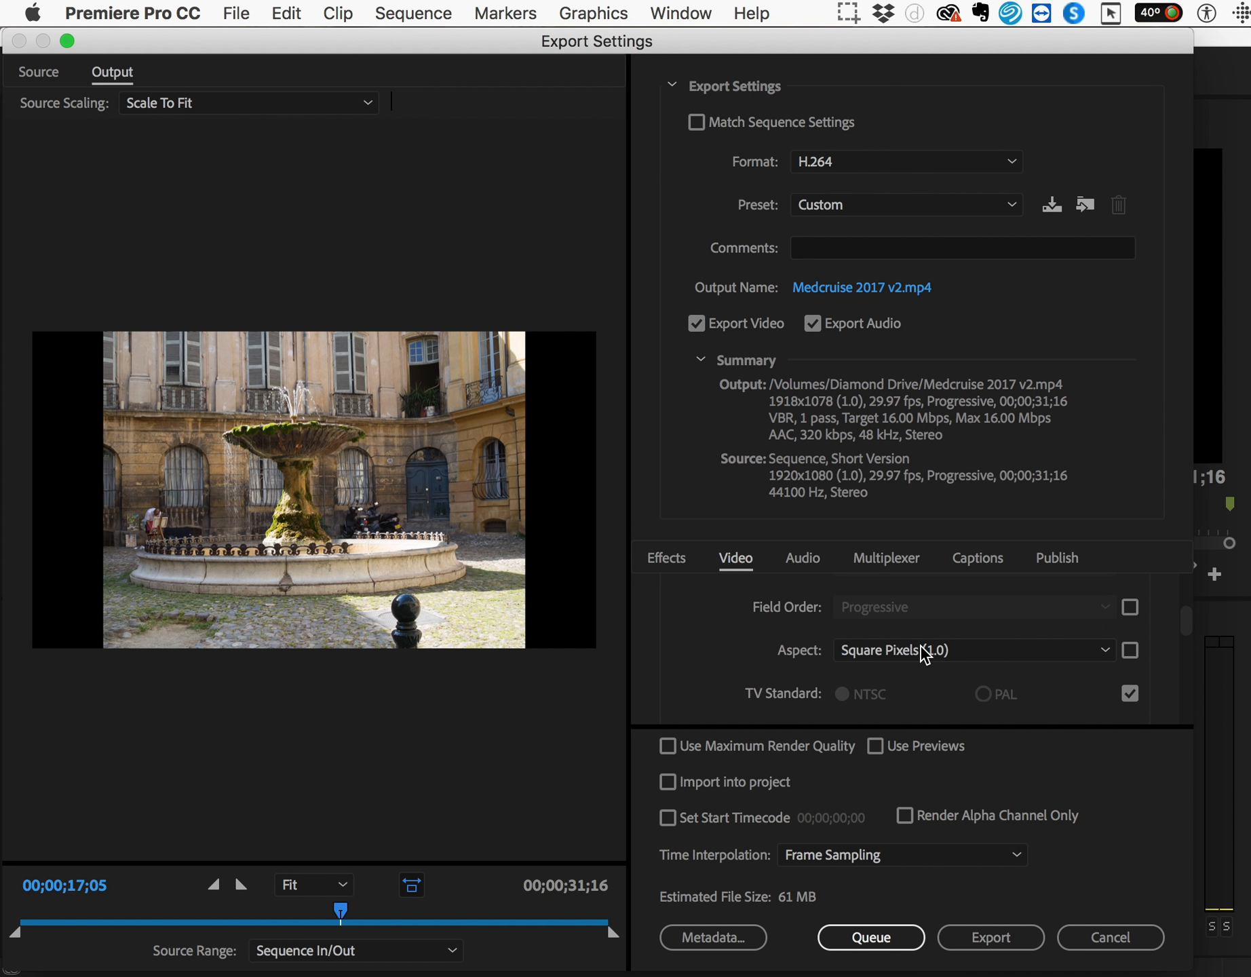
scroll(937, 672, "down", 10)
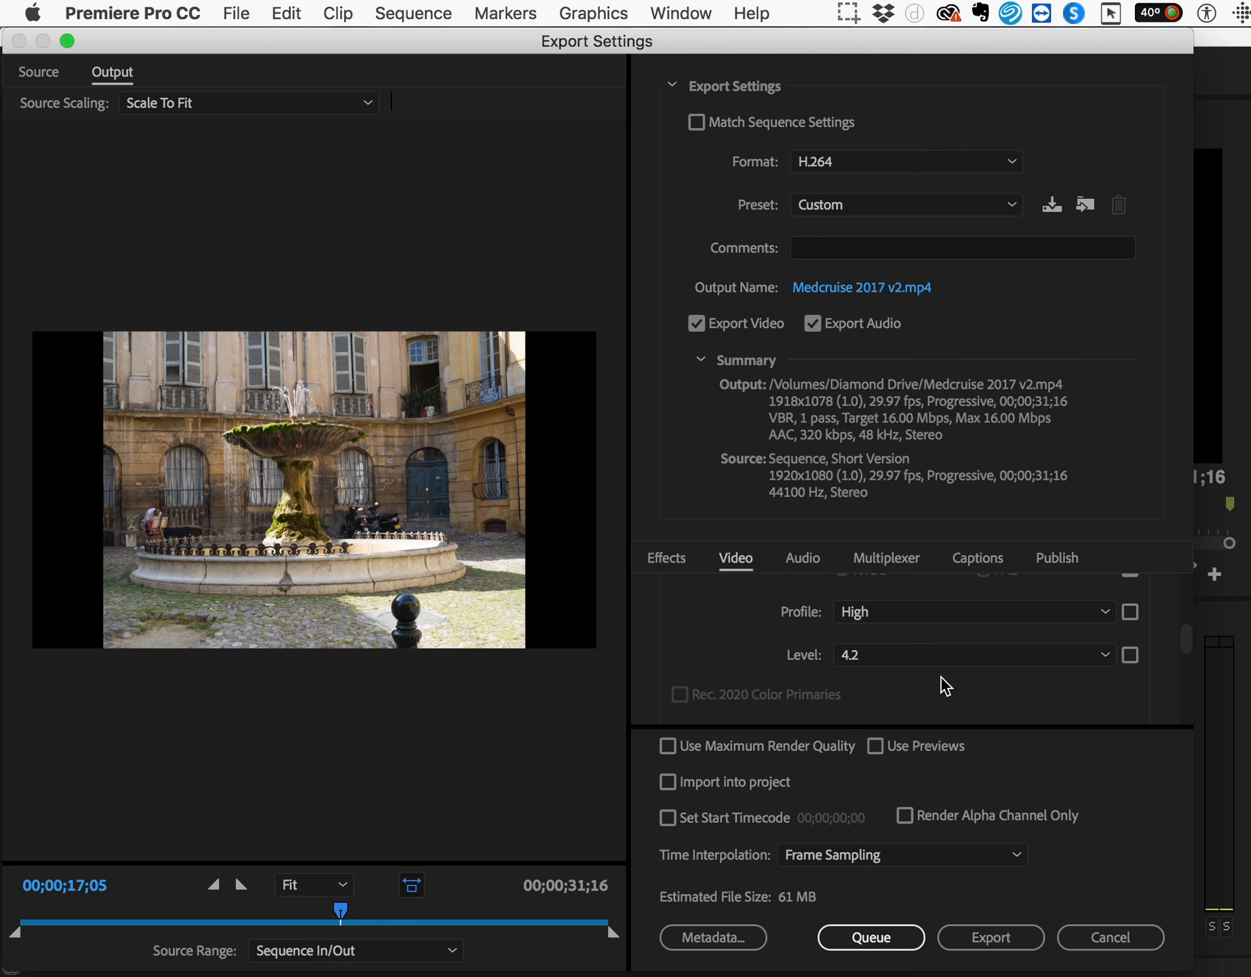
scroll(941, 677, "up", 10)
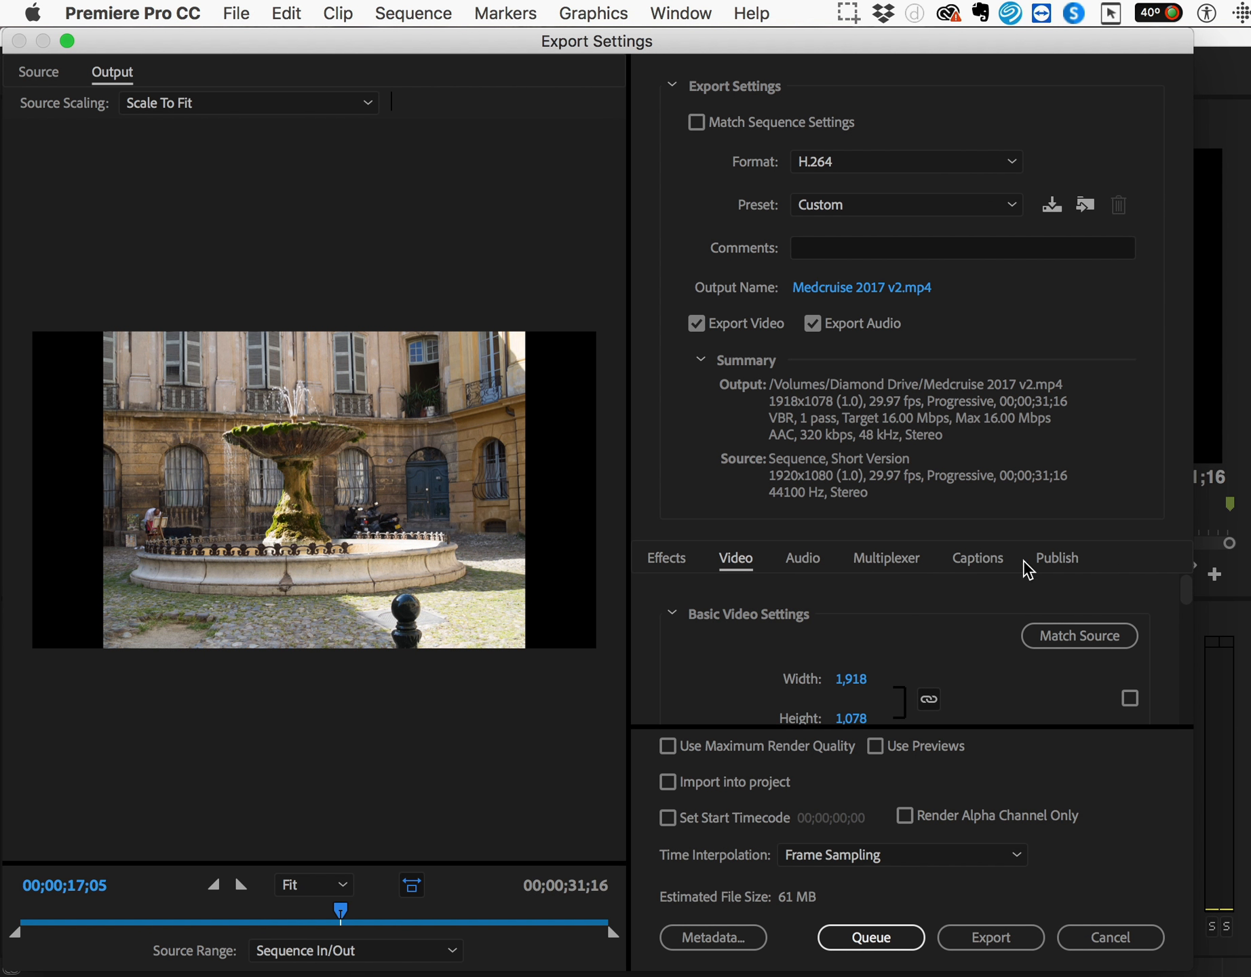
- Examine the publishing options of the export for Adobe Creative Cloud, Adobe Stock, Behance and Facebook
left_click(1059, 559)
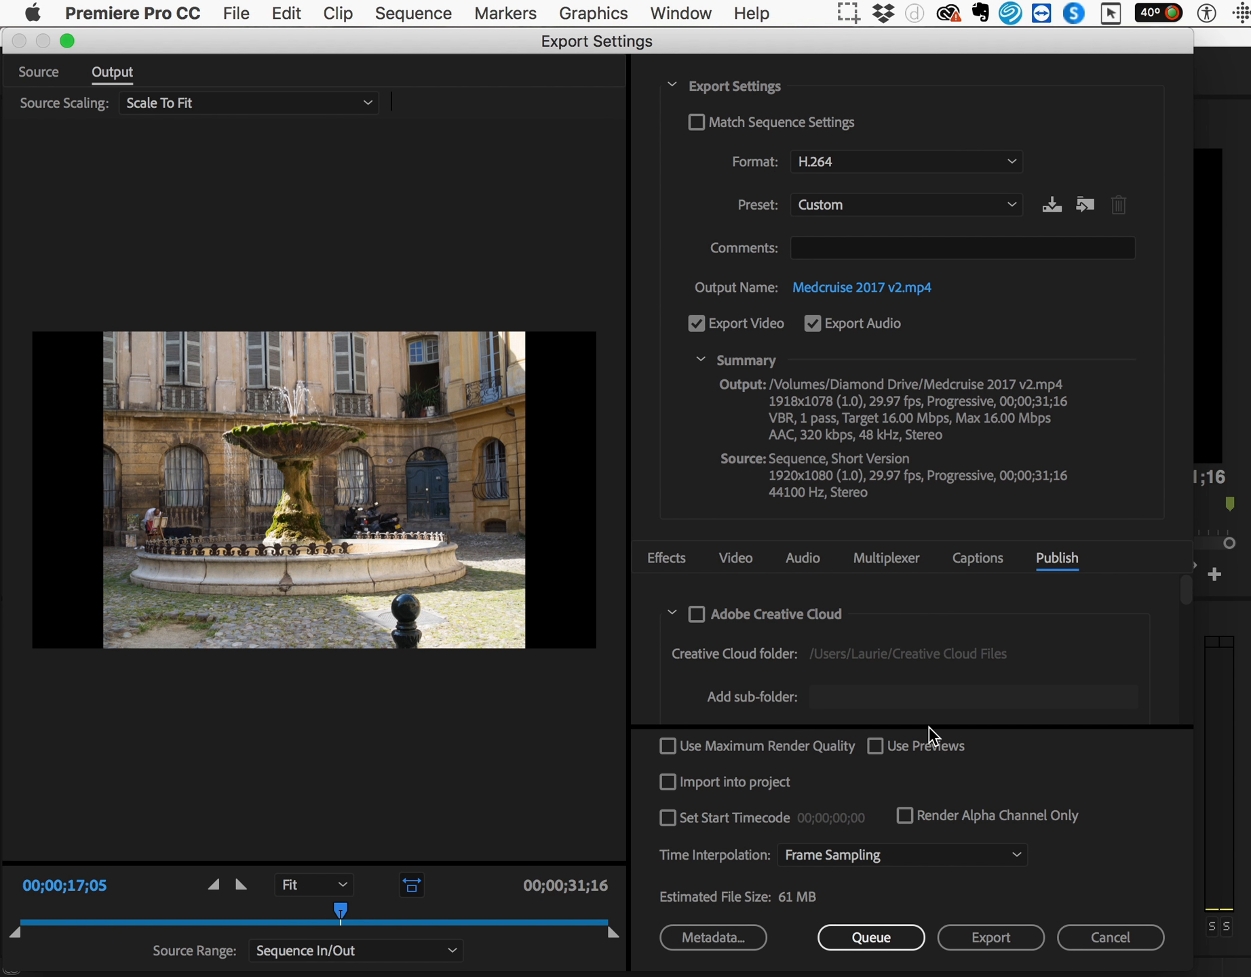
scroll(954, 665, "down", 1)
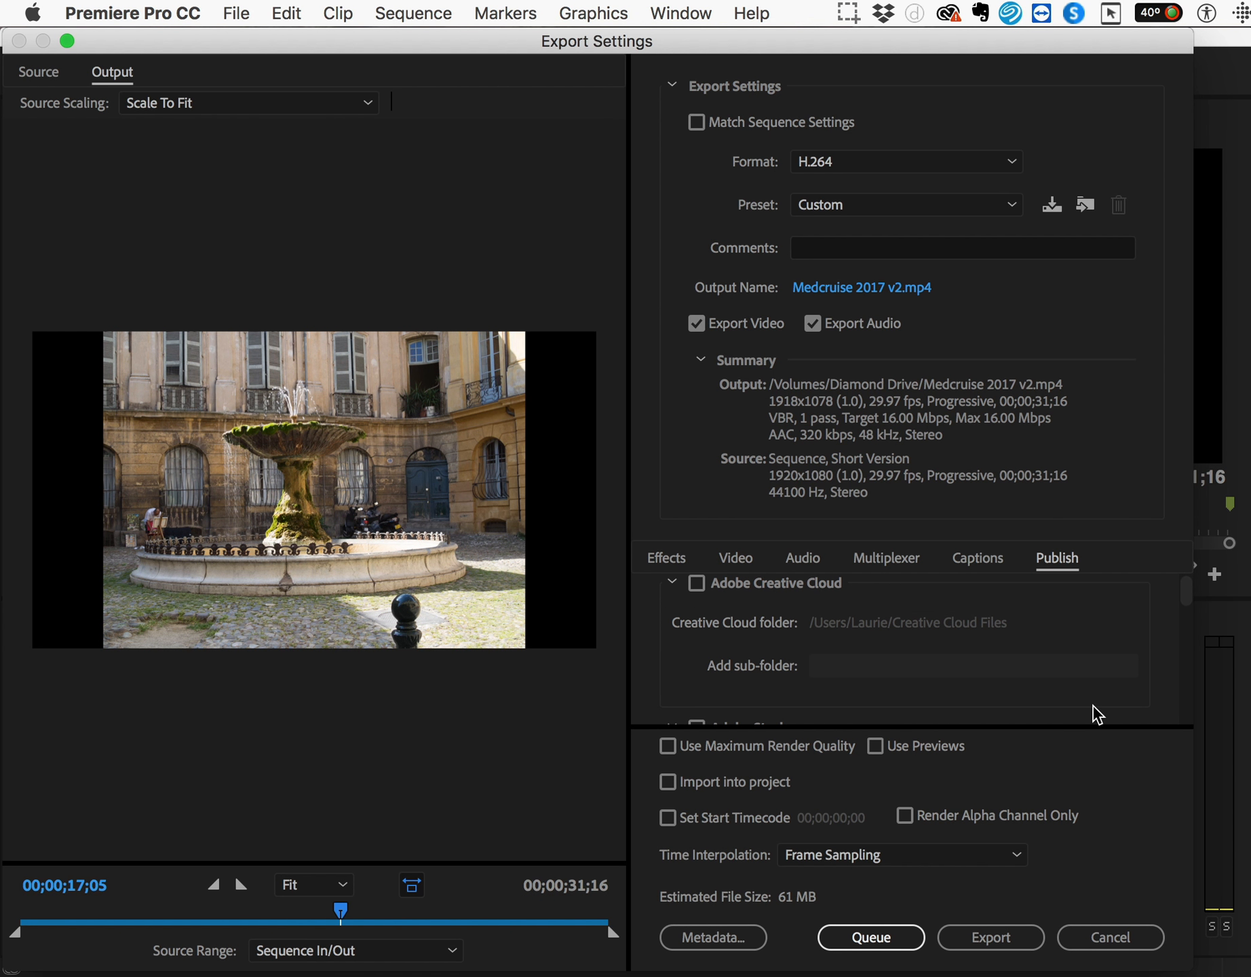
left_click_drag(1204, 972, 1139, 976)
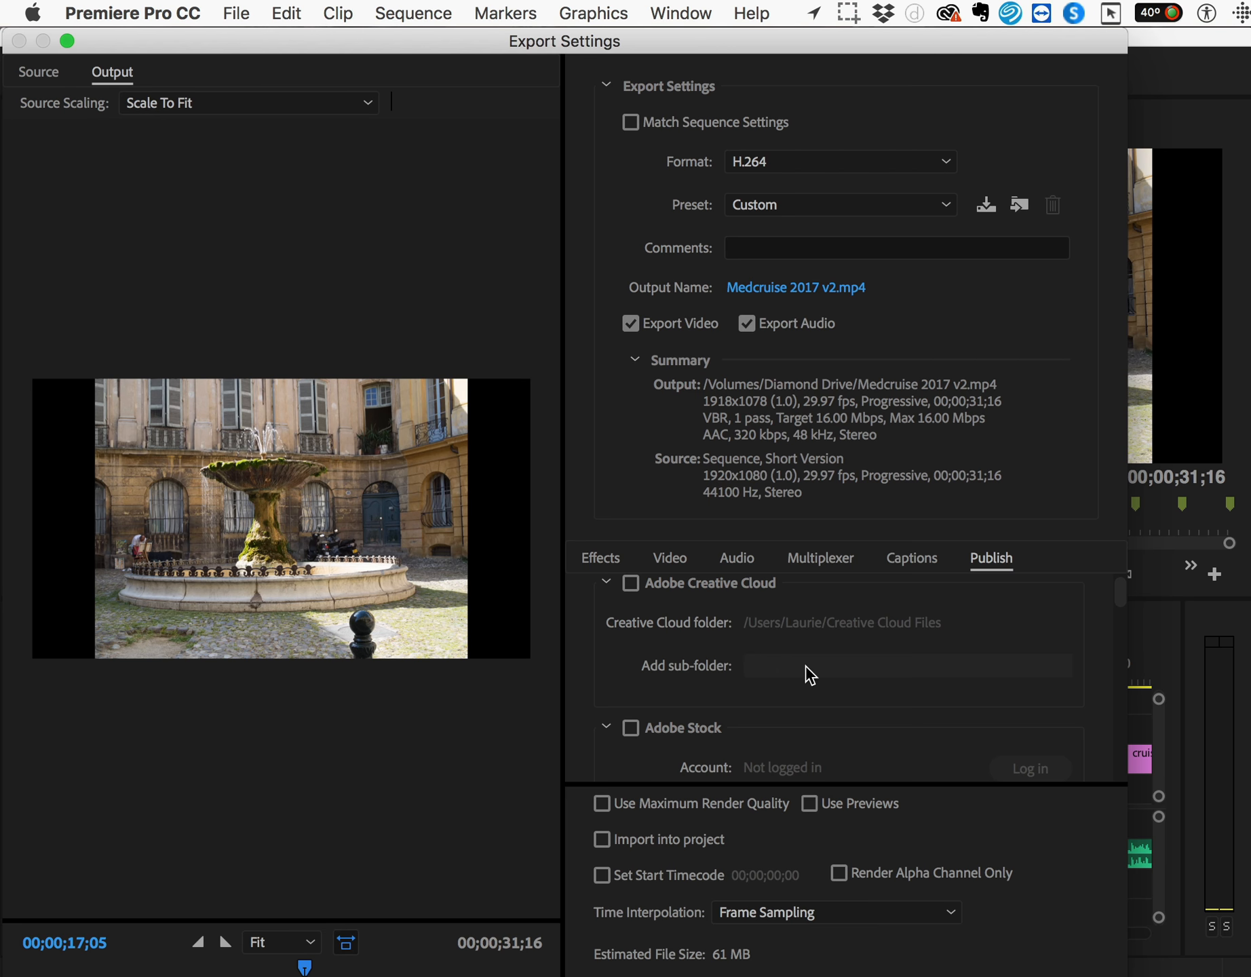
scroll(912, 679, "down", 6)
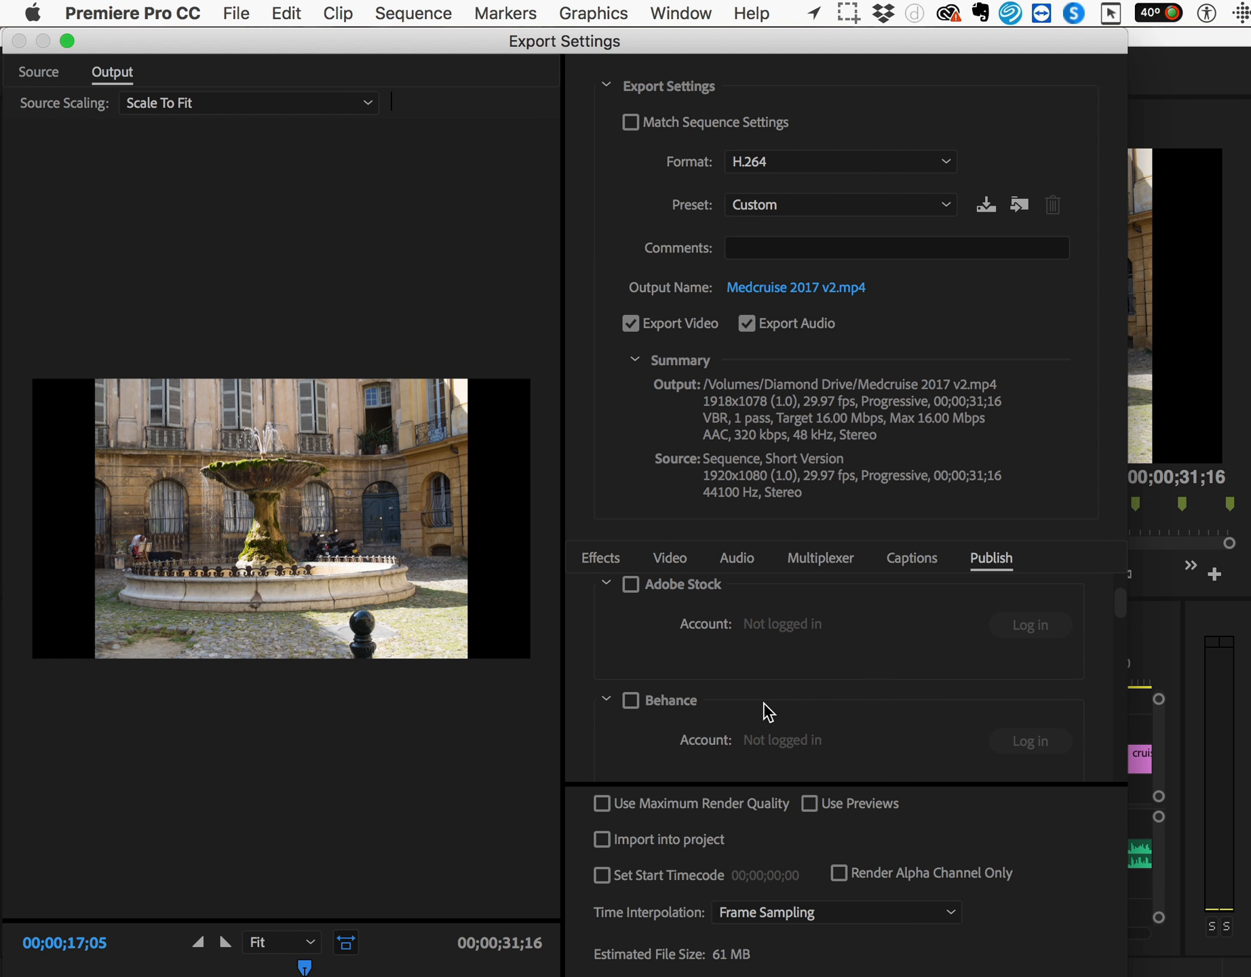
scroll(714, 719, "down", 3)
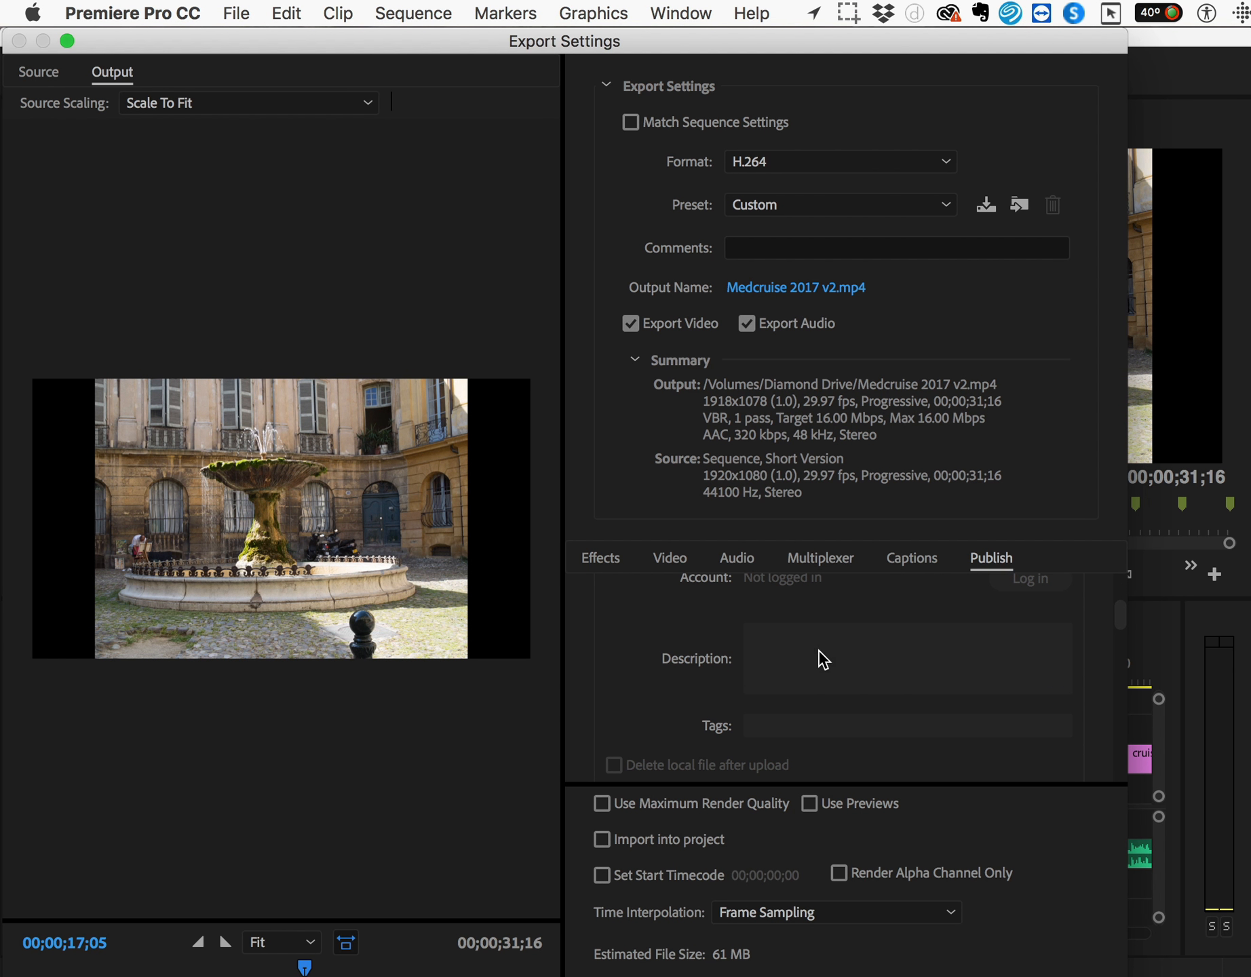
scroll(820, 658, "down", 6)
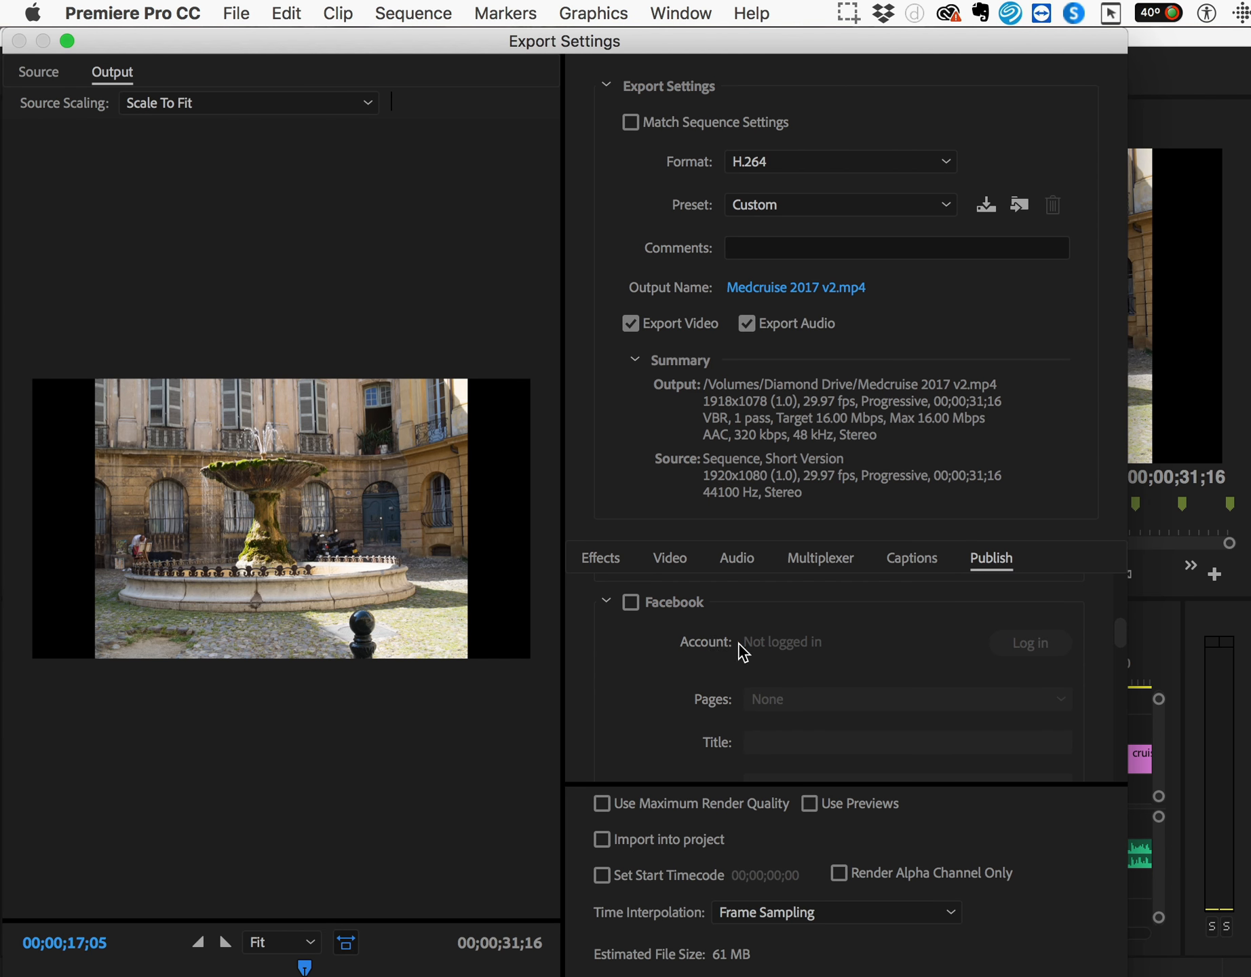
scroll(703, 685, "down", 5)
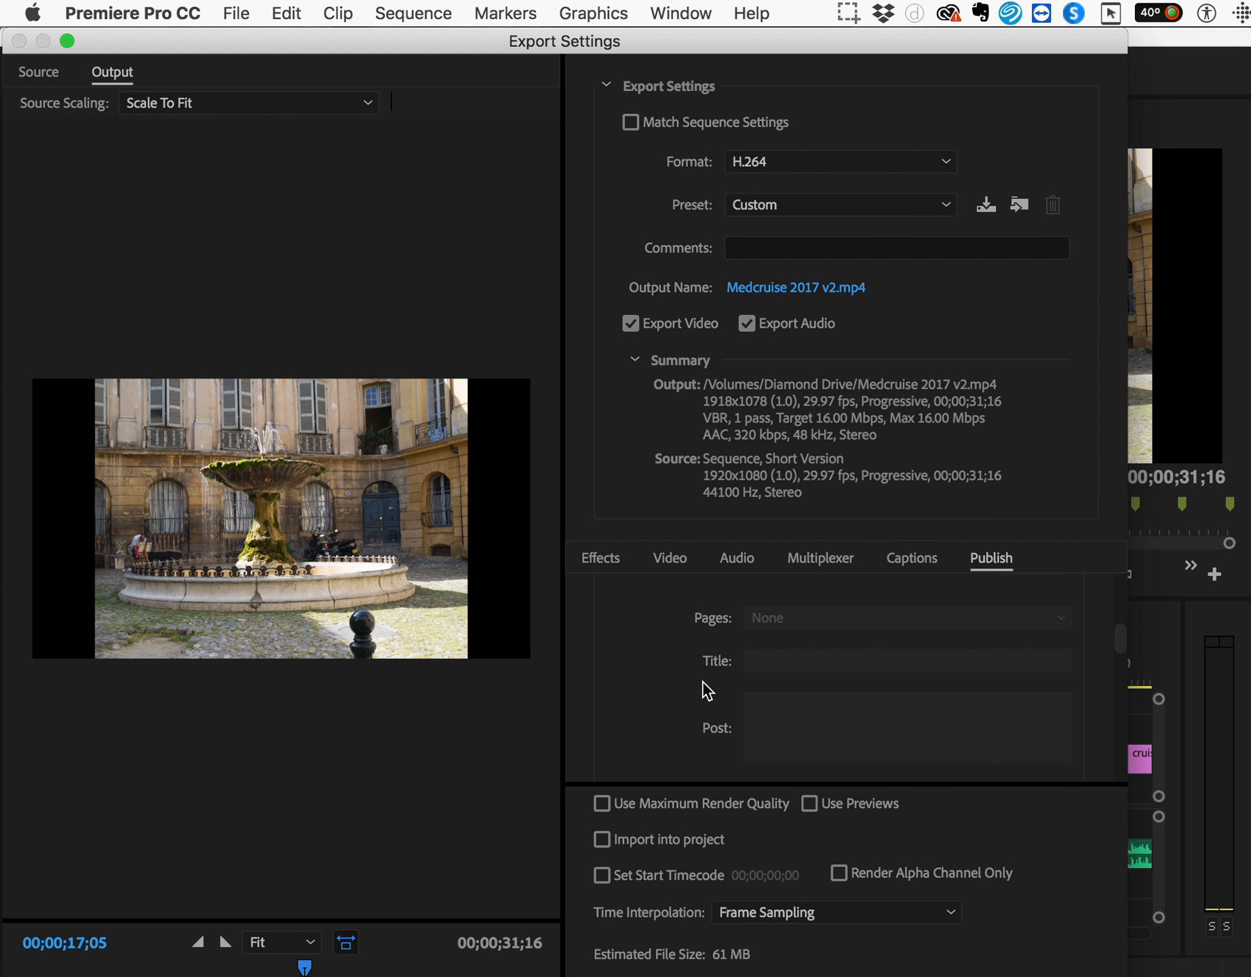
scroll(703, 686, "up", 3)
scroll(703, 689, "up", 4)
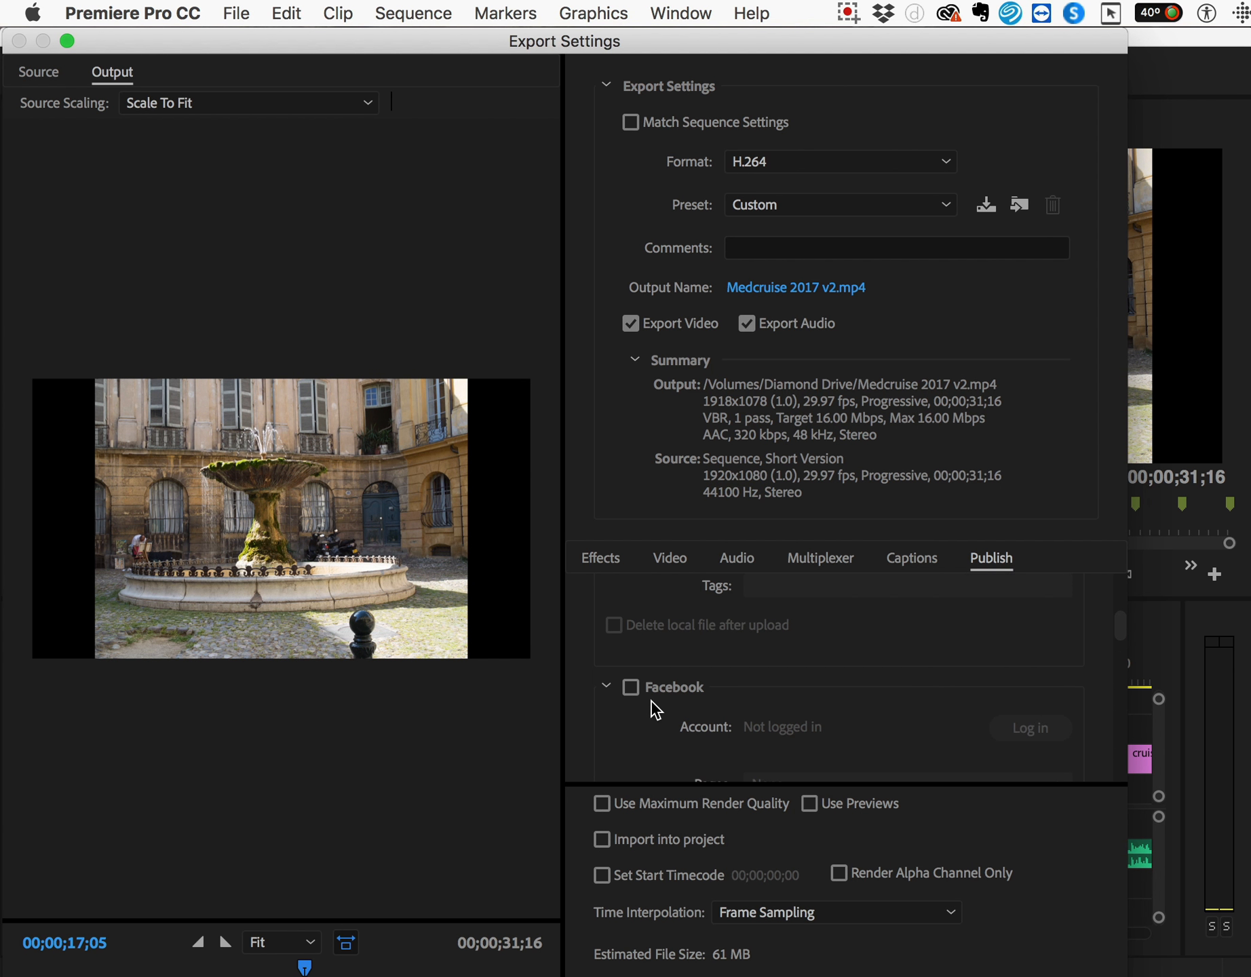
- Collapse the Facebook, Behance and Adobe Stock sections of the publishing options
left_click(604, 691)
scroll(604, 688, "up", 2)
scroll(605, 688, "down", 12)
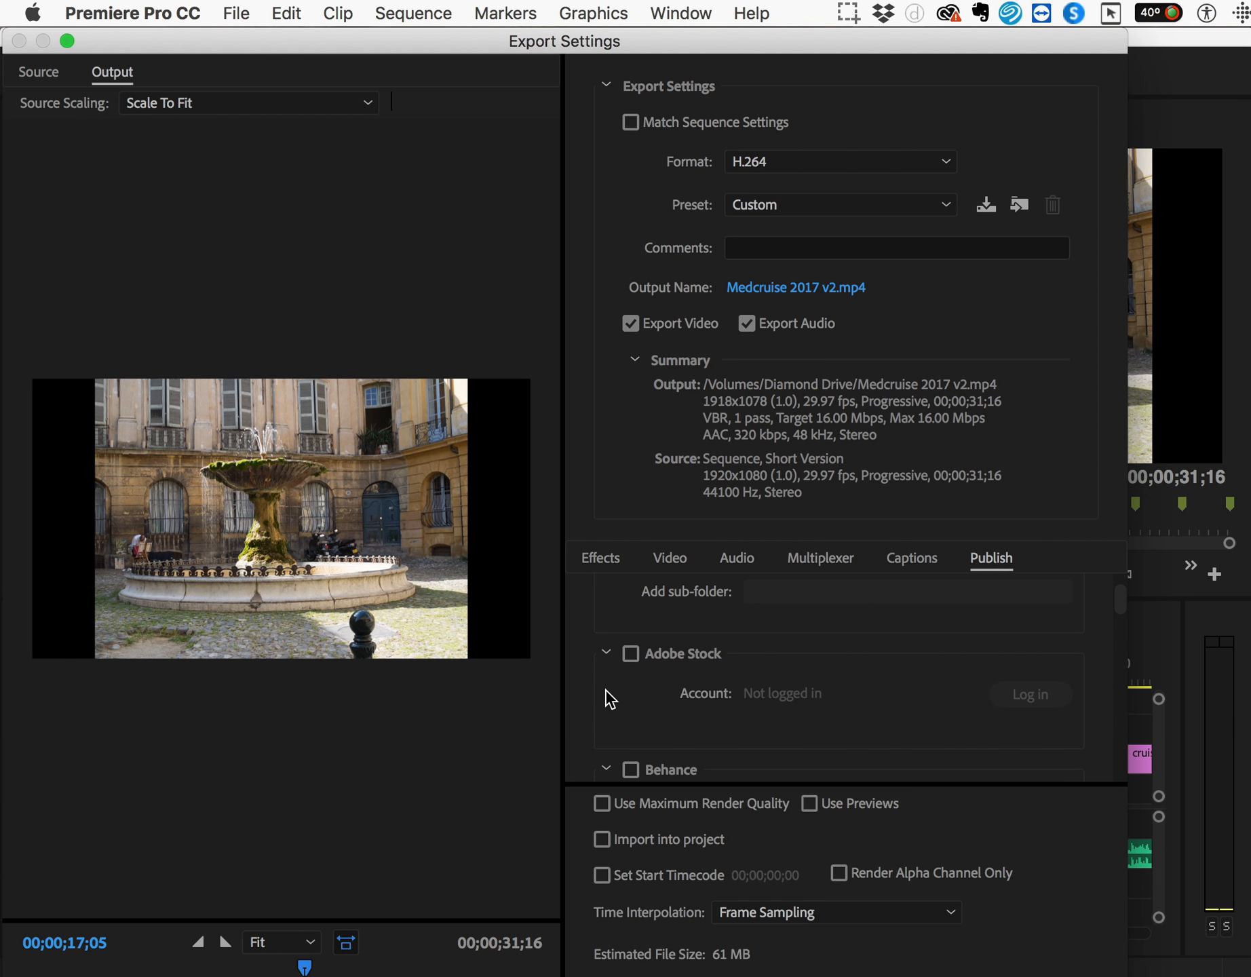
left_click(605, 687)
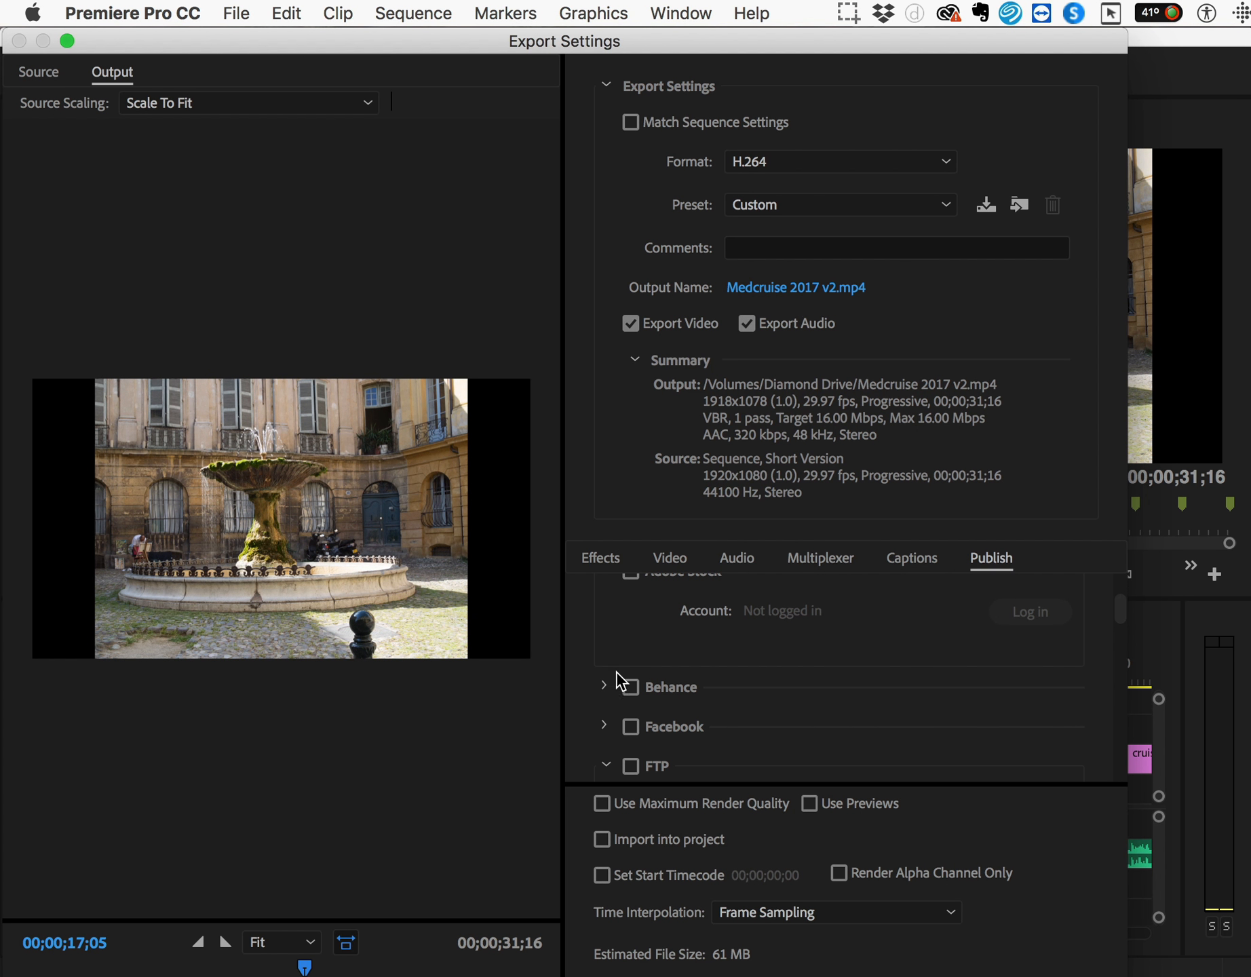
scroll(614, 679, "up", 2)
left_click(606, 632)
- Collapse the FTP and Twitter sections of the publishing options
scroll(610, 641, "up", 2)
scroll(612, 654, "down", 1)
scroll(617, 668, "down", 4)
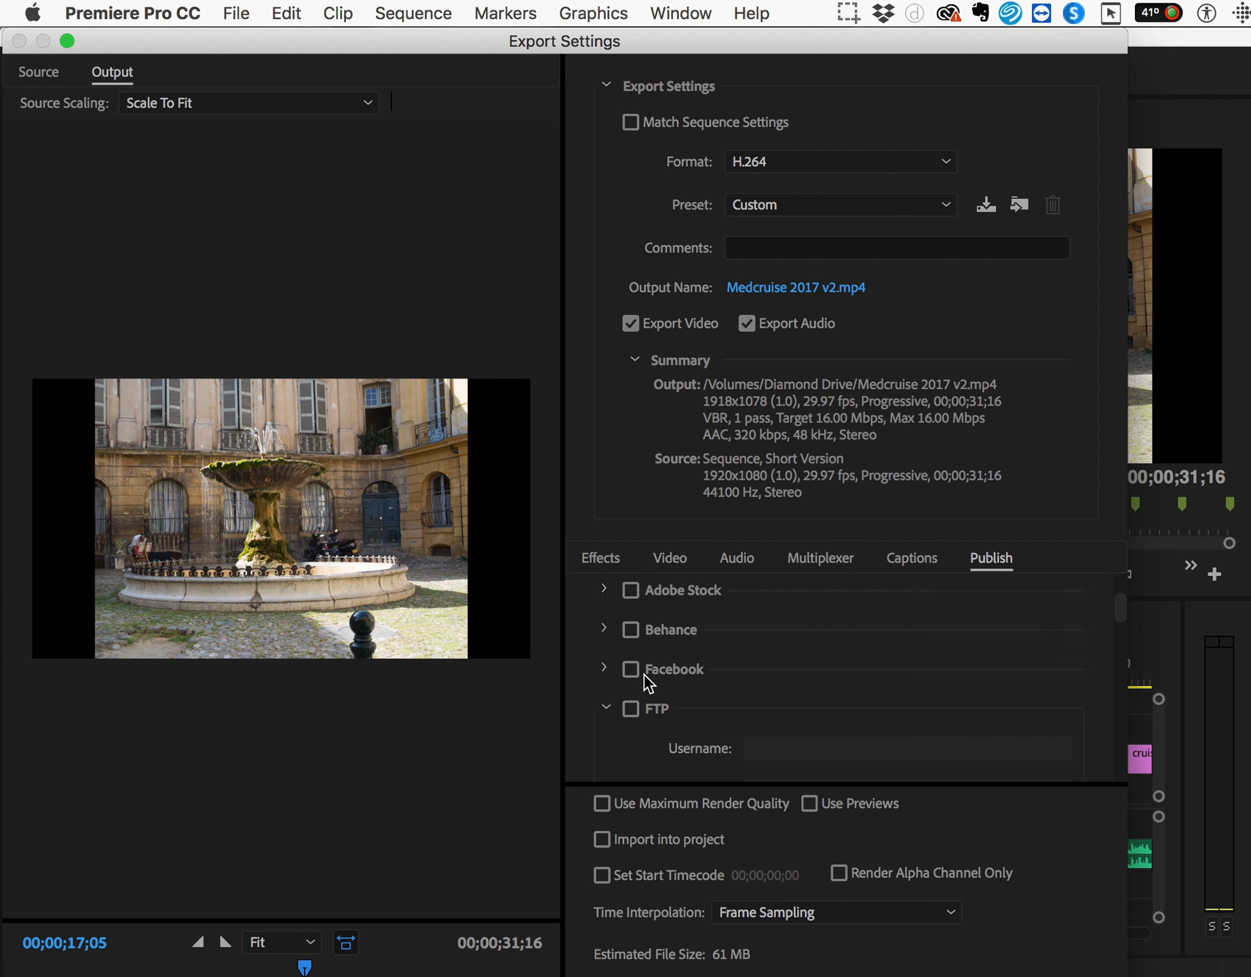
left_click(605, 648)
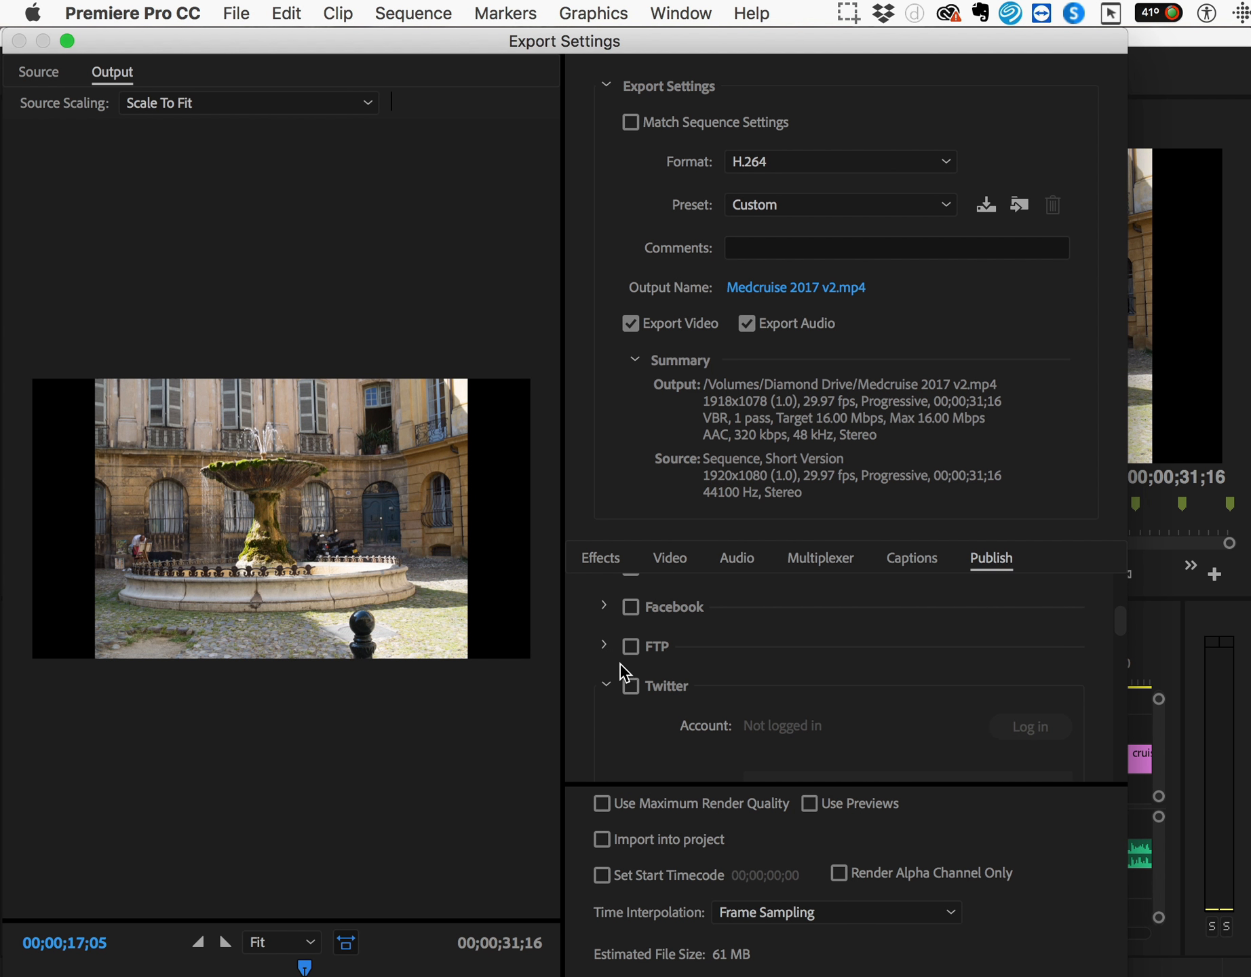
left_click(607, 687)
scroll(611, 642, "down", 1)
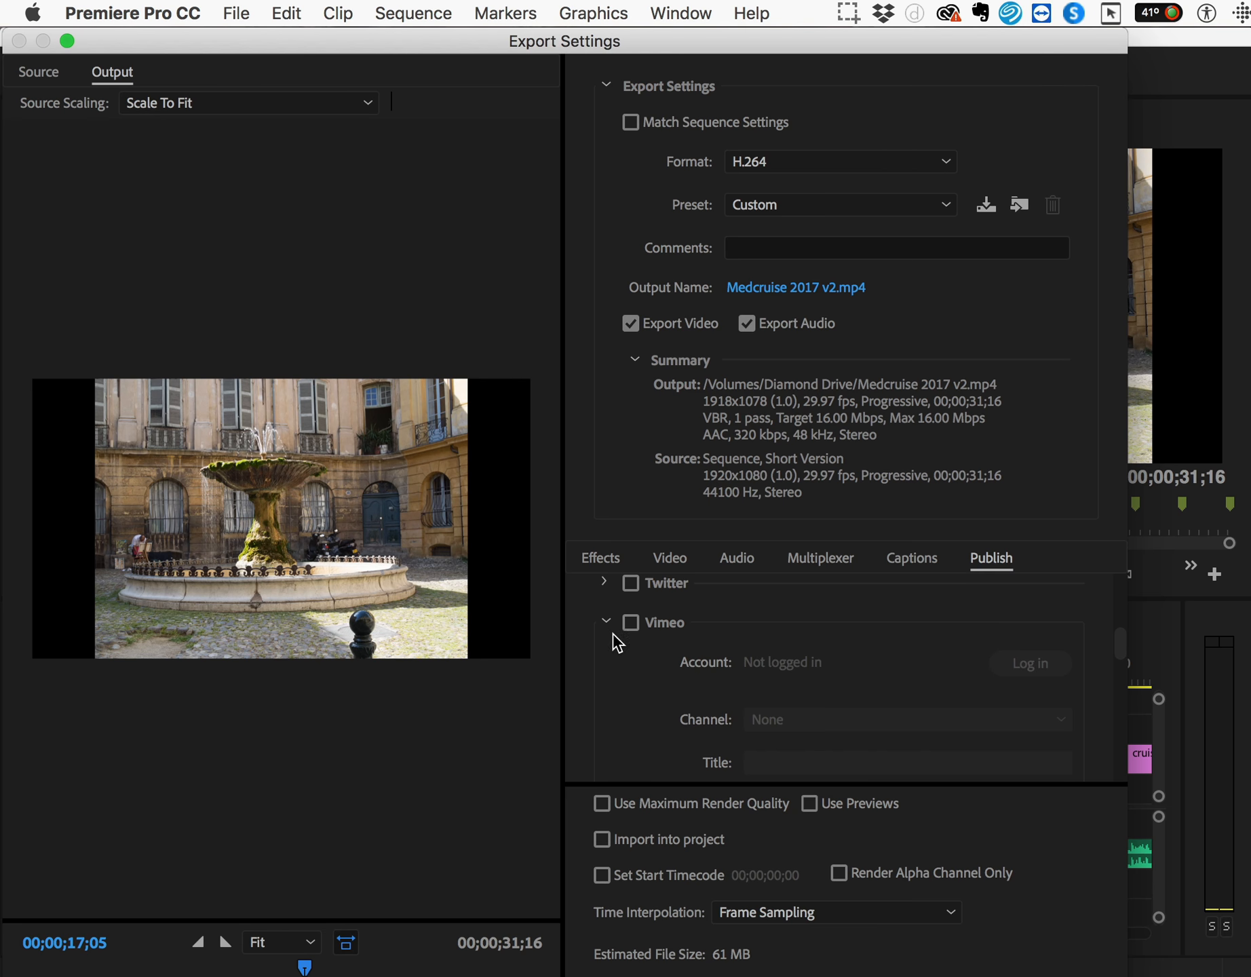
- Enable publishing to YouTube for the export, leaving the Vimeo section switched off
scroll(623, 644, "down", 10)
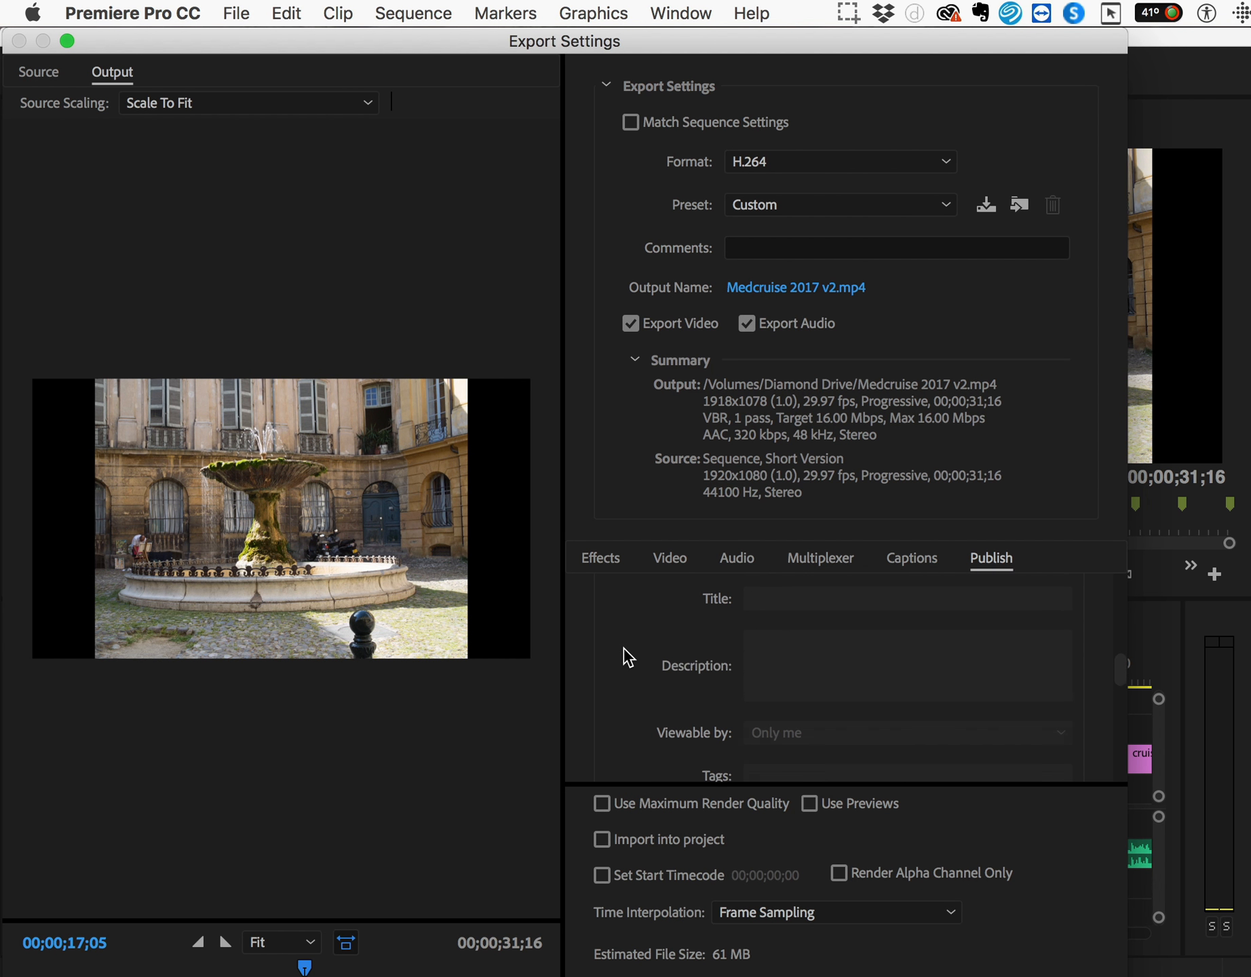
scroll(626, 656, "down", 2)
scroll(627, 656, "up", 3)
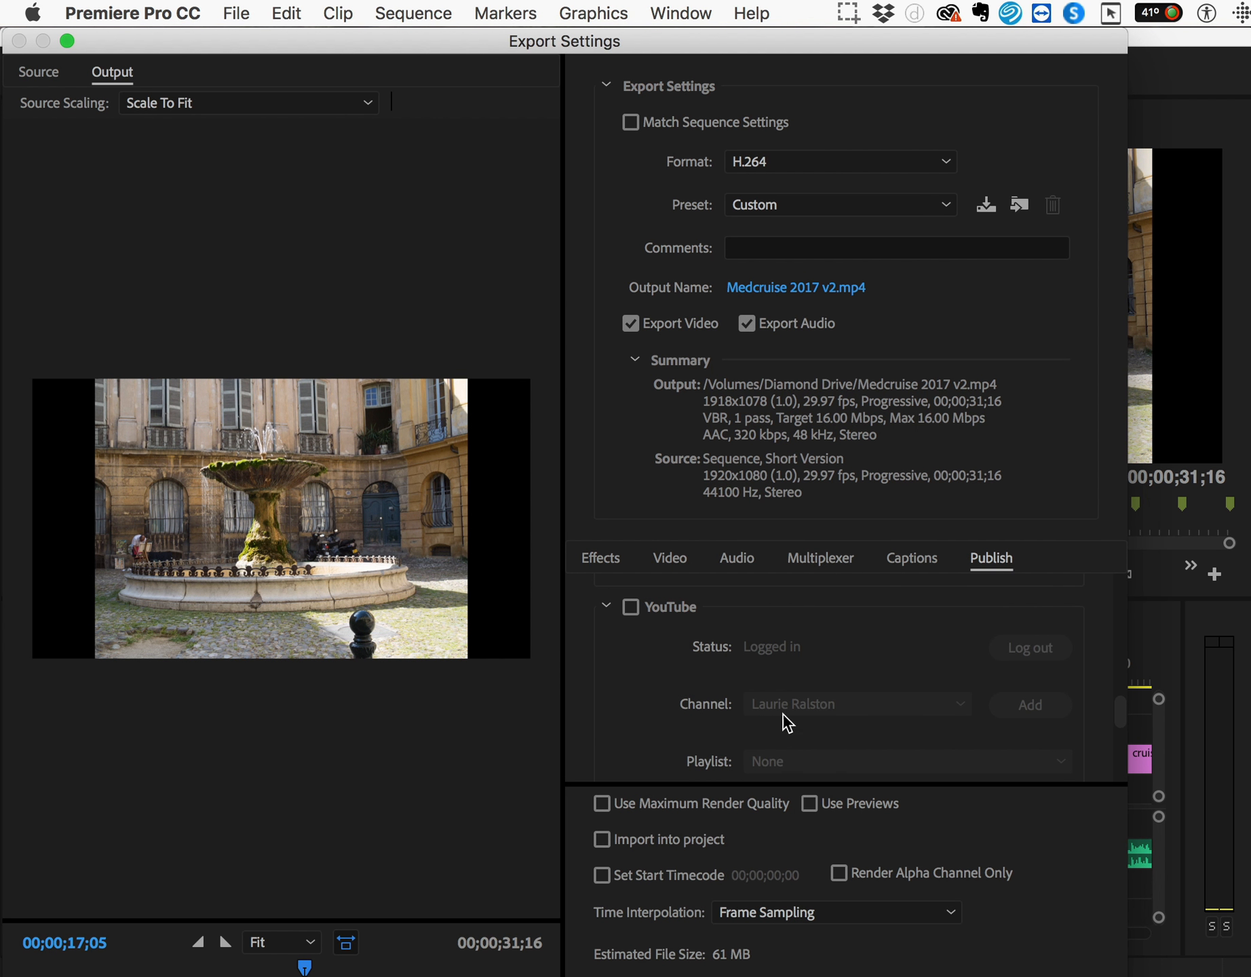
left_click(630, 609)
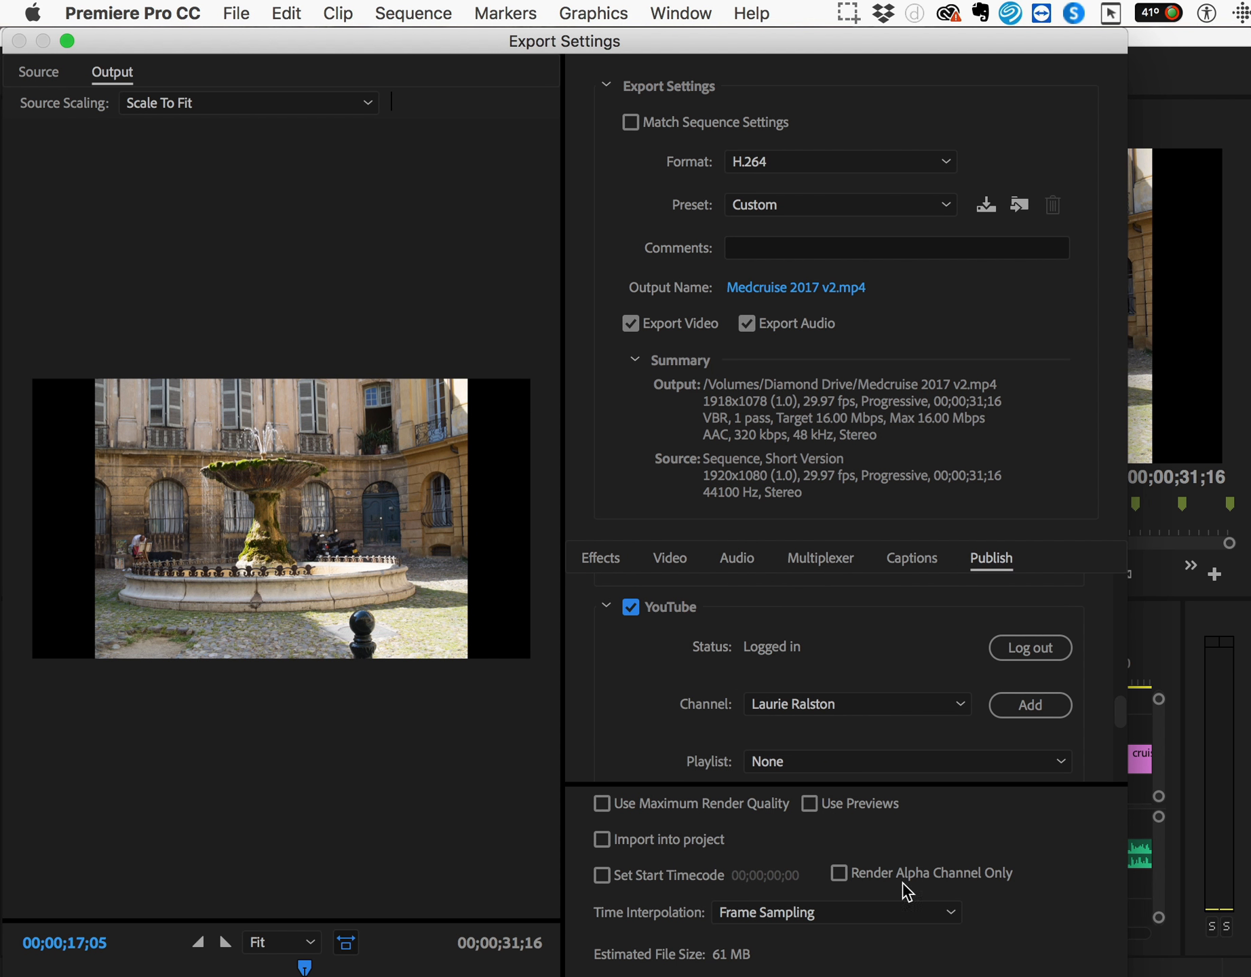
- Enter Med Cruise 2017 V2 as the title of the YouTube upload in the publishing options
scroll(611, 726, "down", 2)
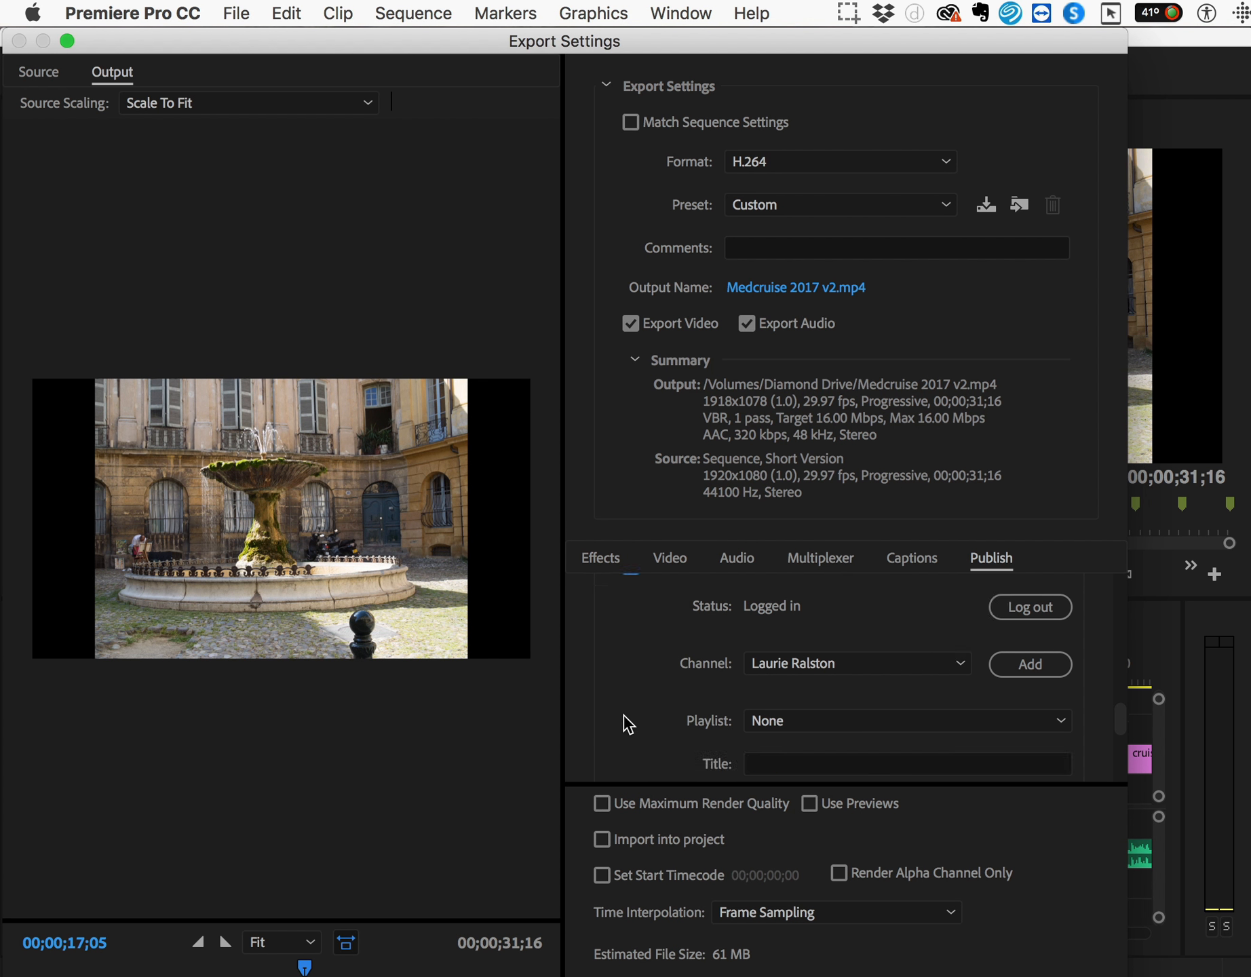
scroll(614, 725, "up", 2)
scroll(621, 723, "down", 2)
scroll(628, 724, "down", 2)
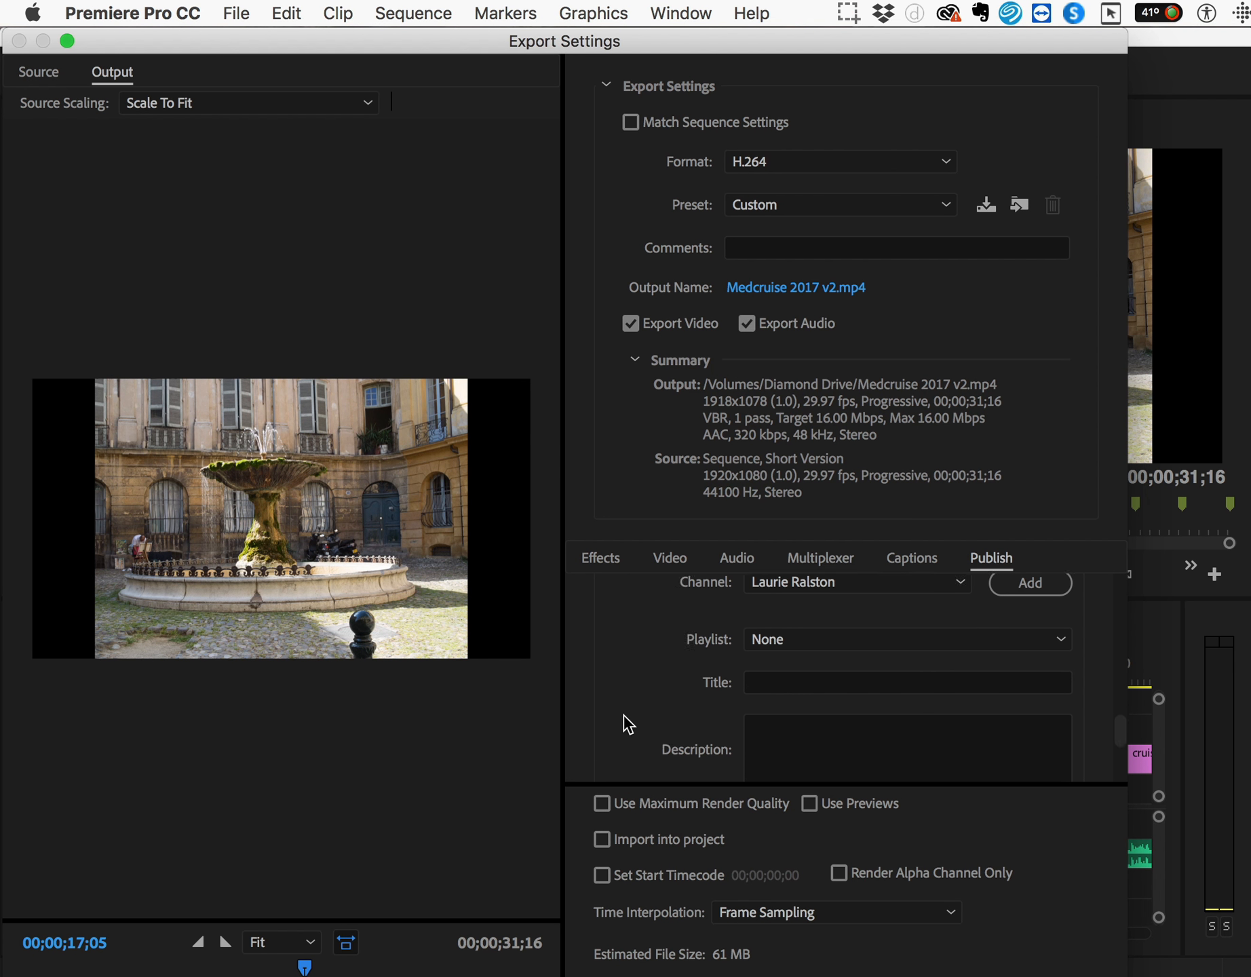
left_click(799, 642)
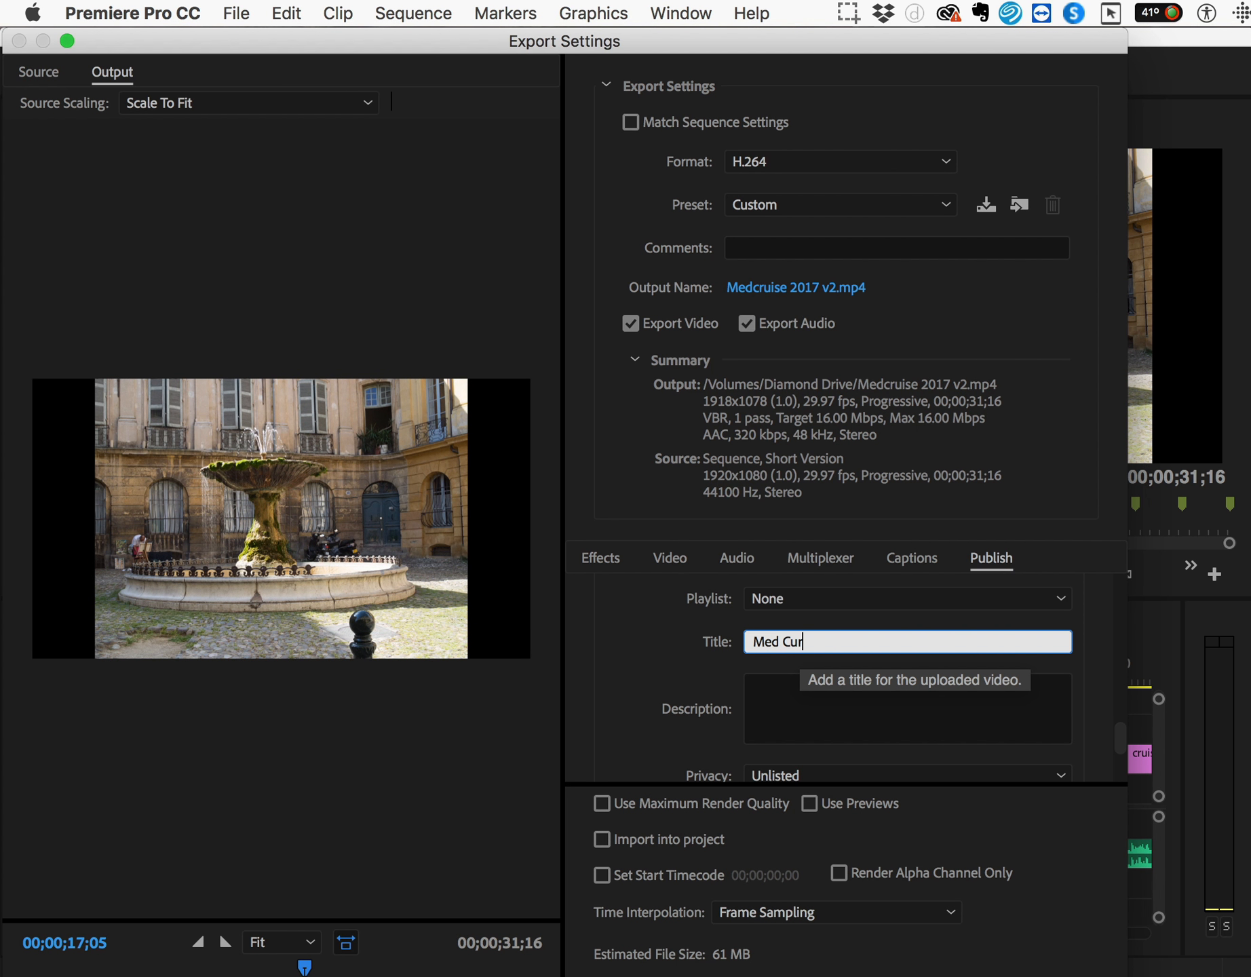
type("Med Cur")
key("BackSpace")
key("BackSpace")
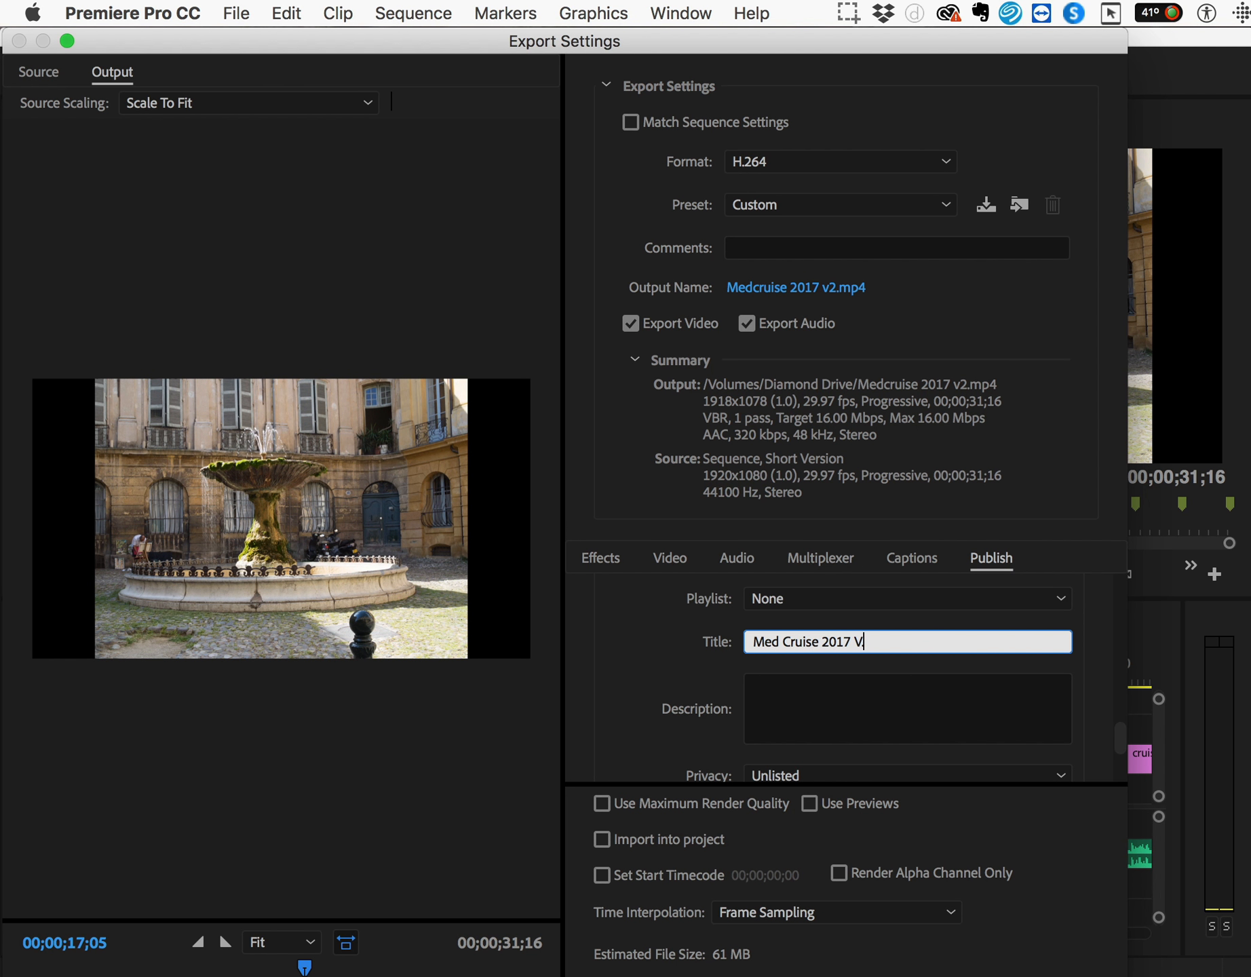
- Try Private as the privacy setting of the YouTube upload
scroll(874, 659, "down", 3)
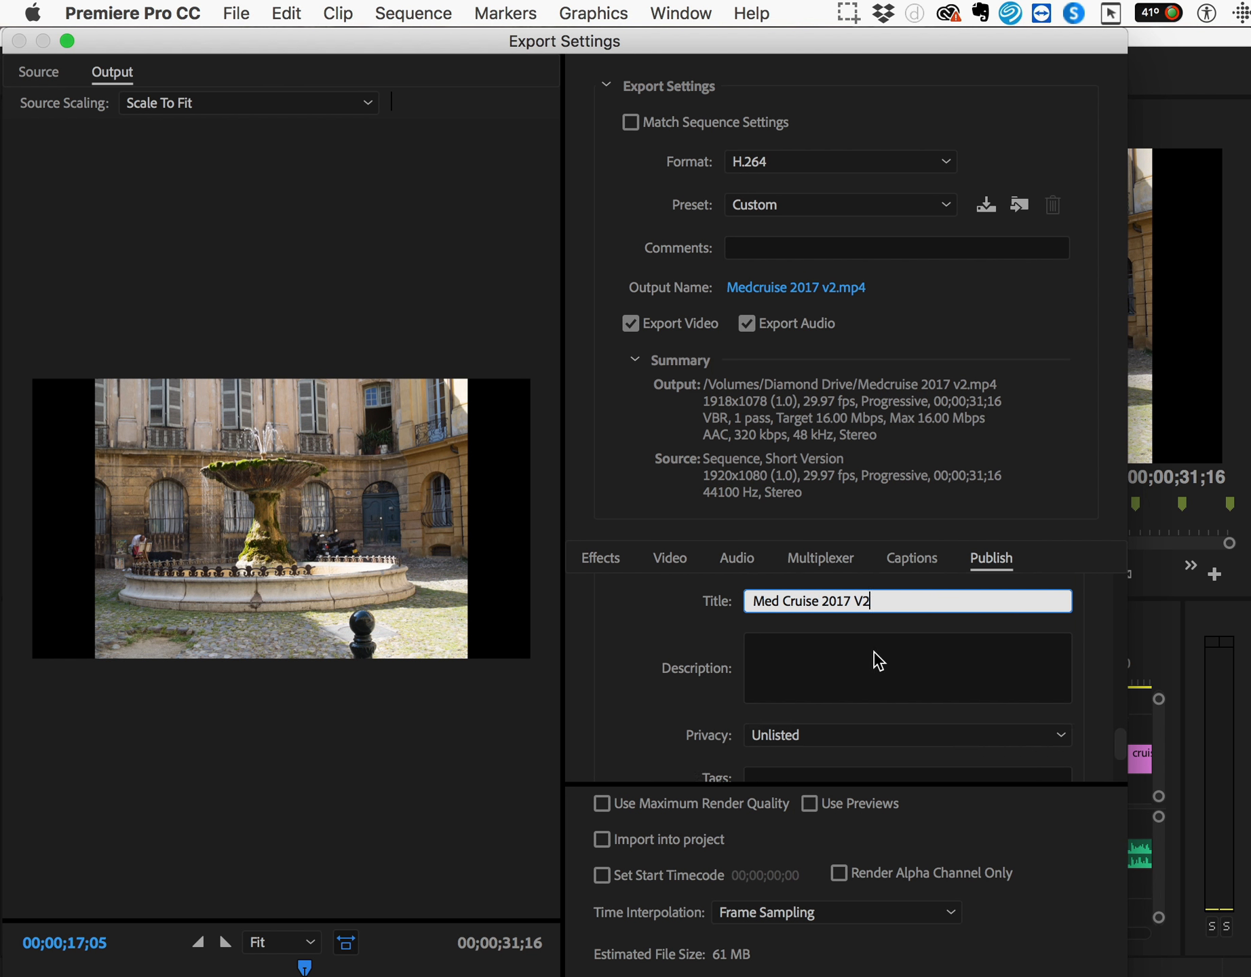
left_click(866, 694)
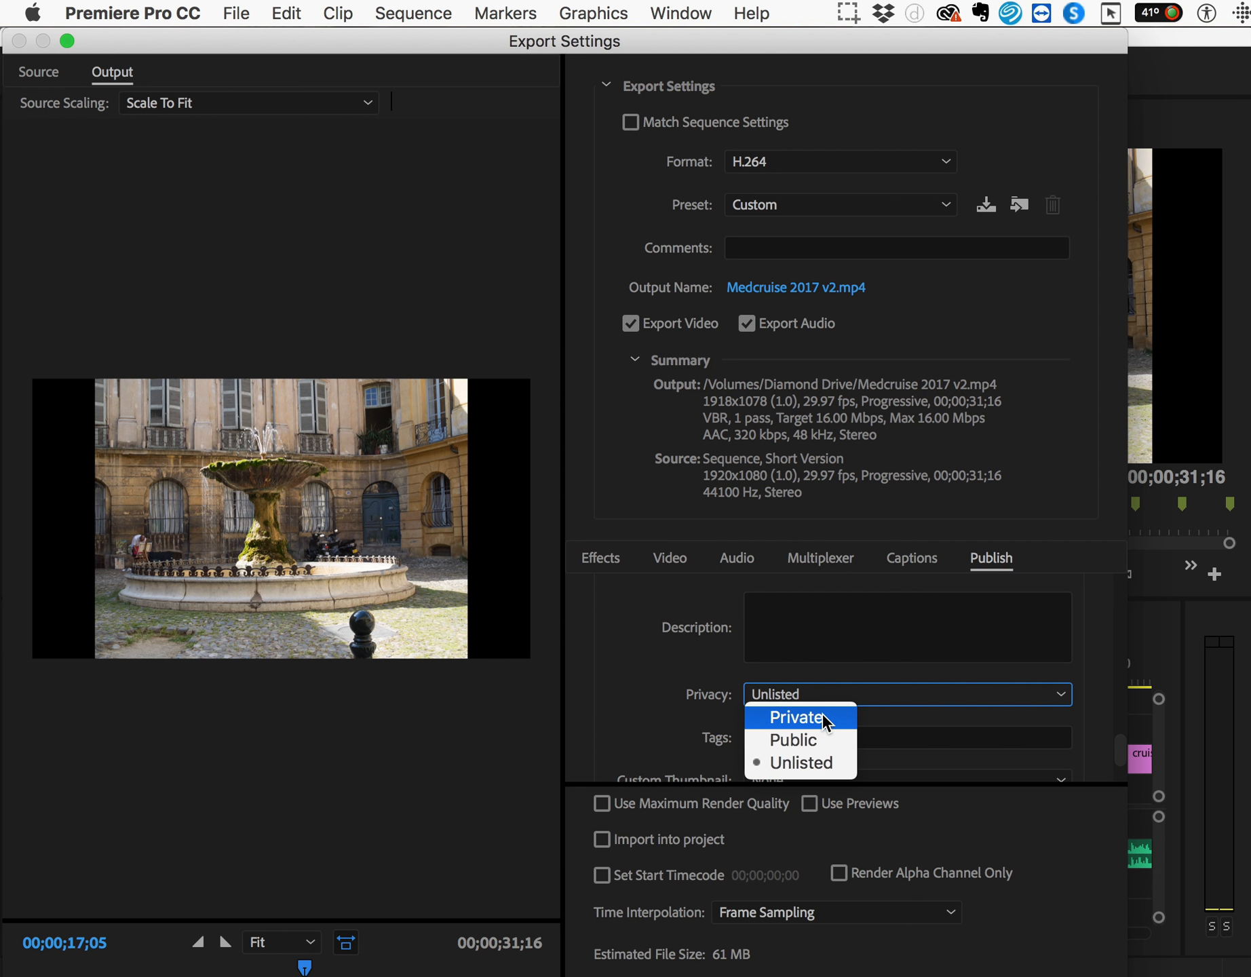
left_click(661, 704)
left_click(787, 692)
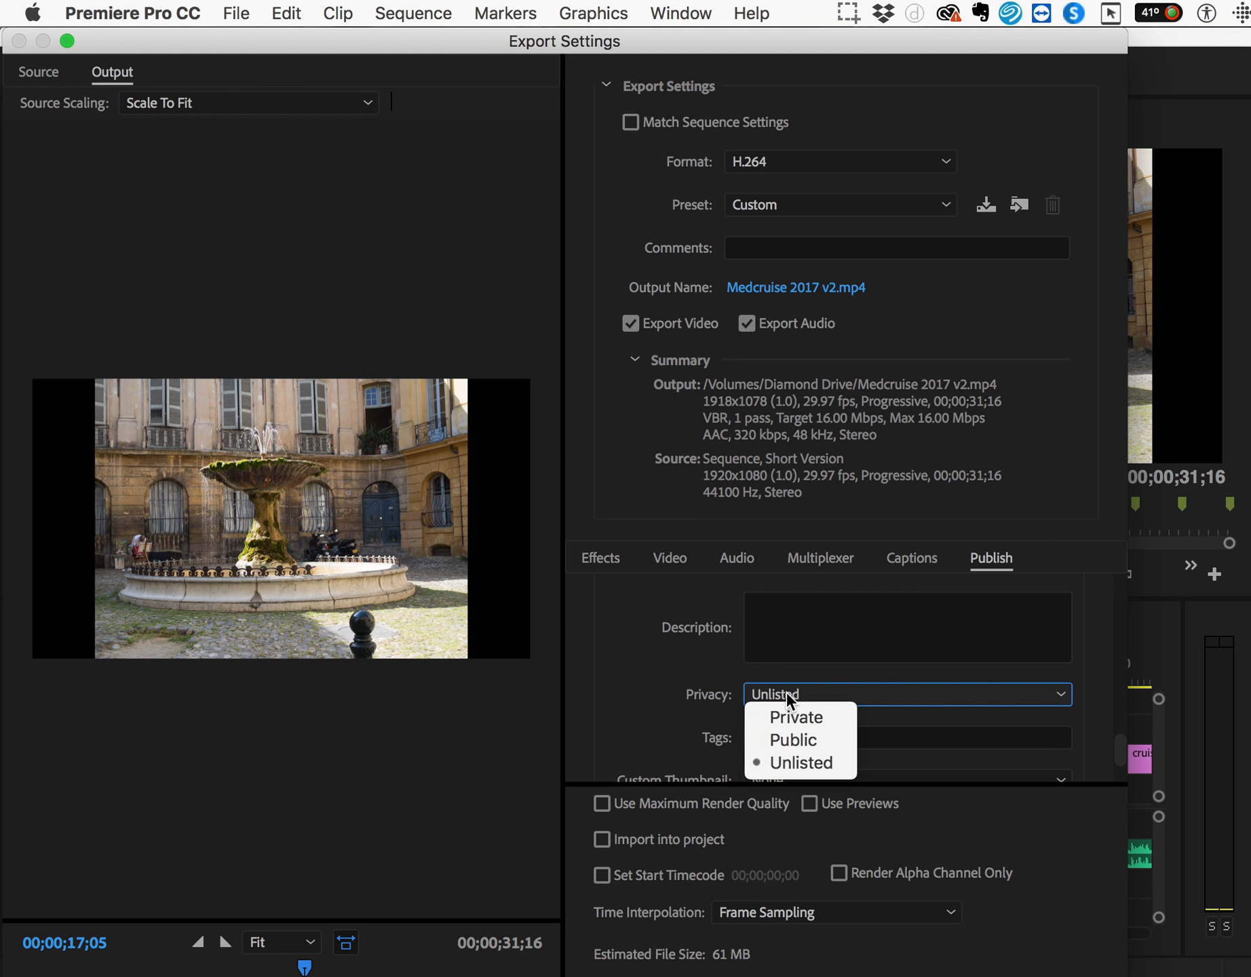
left_click(795, 717)
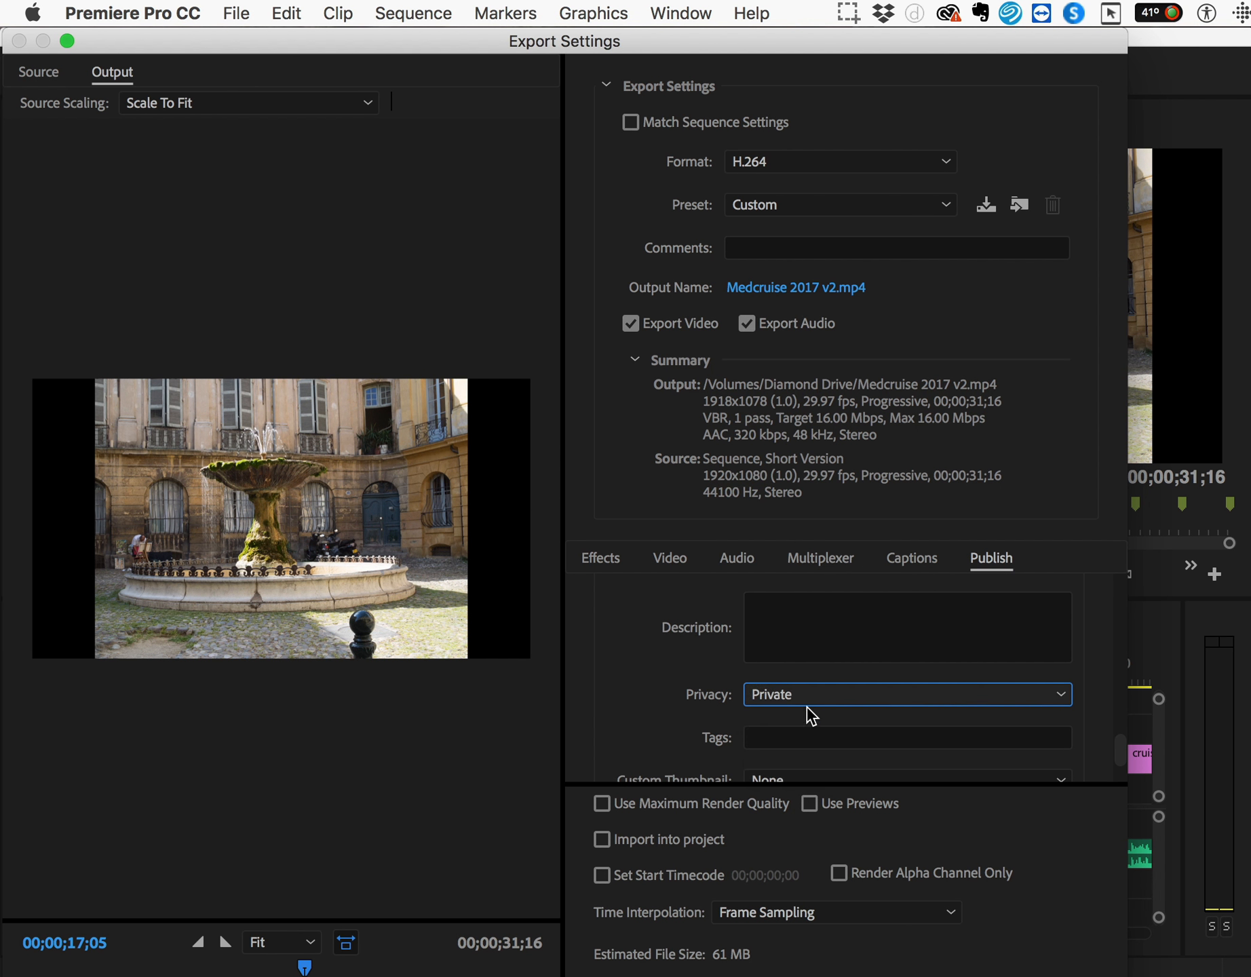
- Set the YouTube upload's privacy to Unlisted and start exporting the Short Version sequence
left_click(810, 700)
left_click(804, 758)
scroll(616, 693, "down", 2)
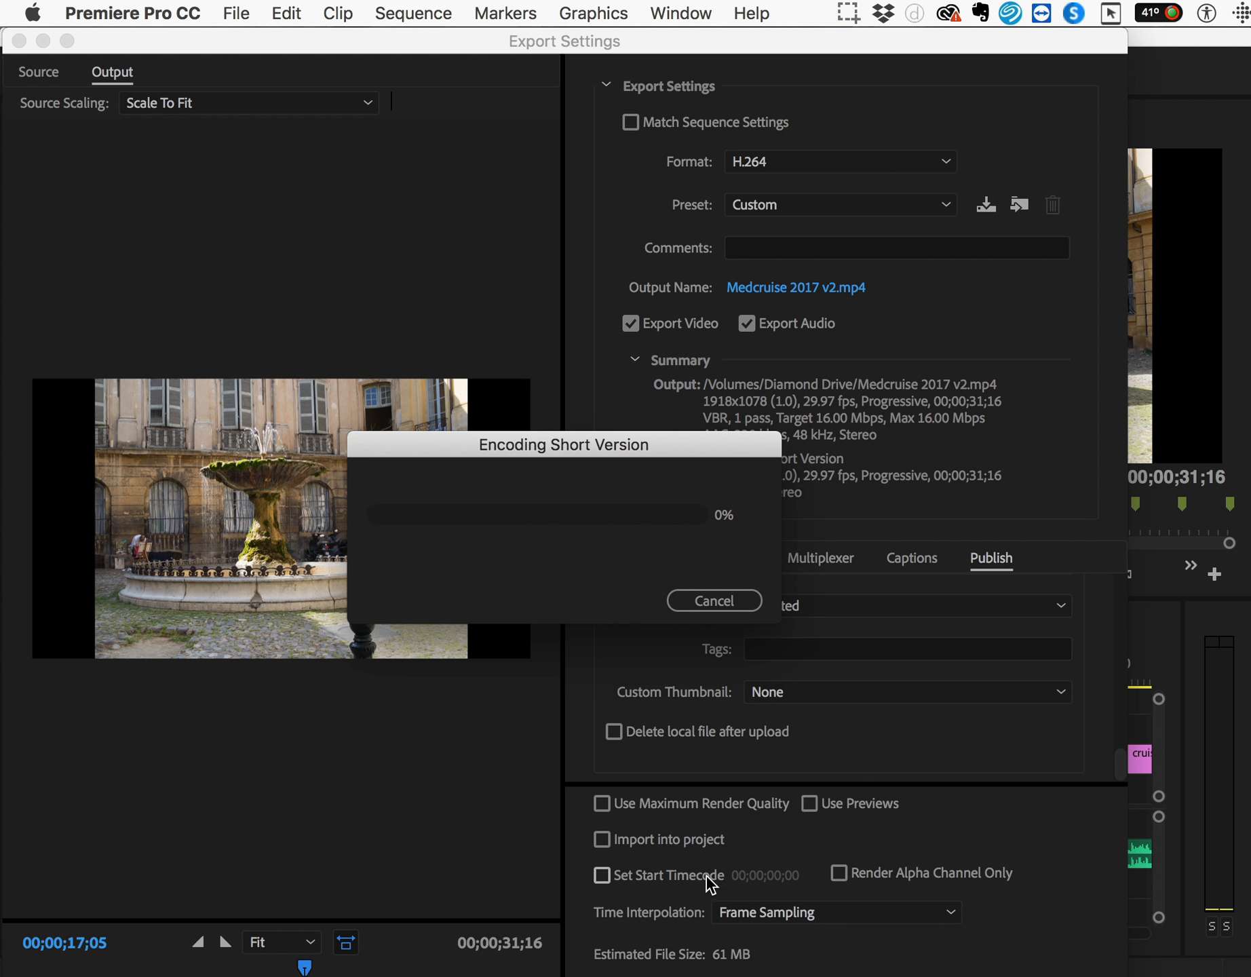
left_click(848, 14)
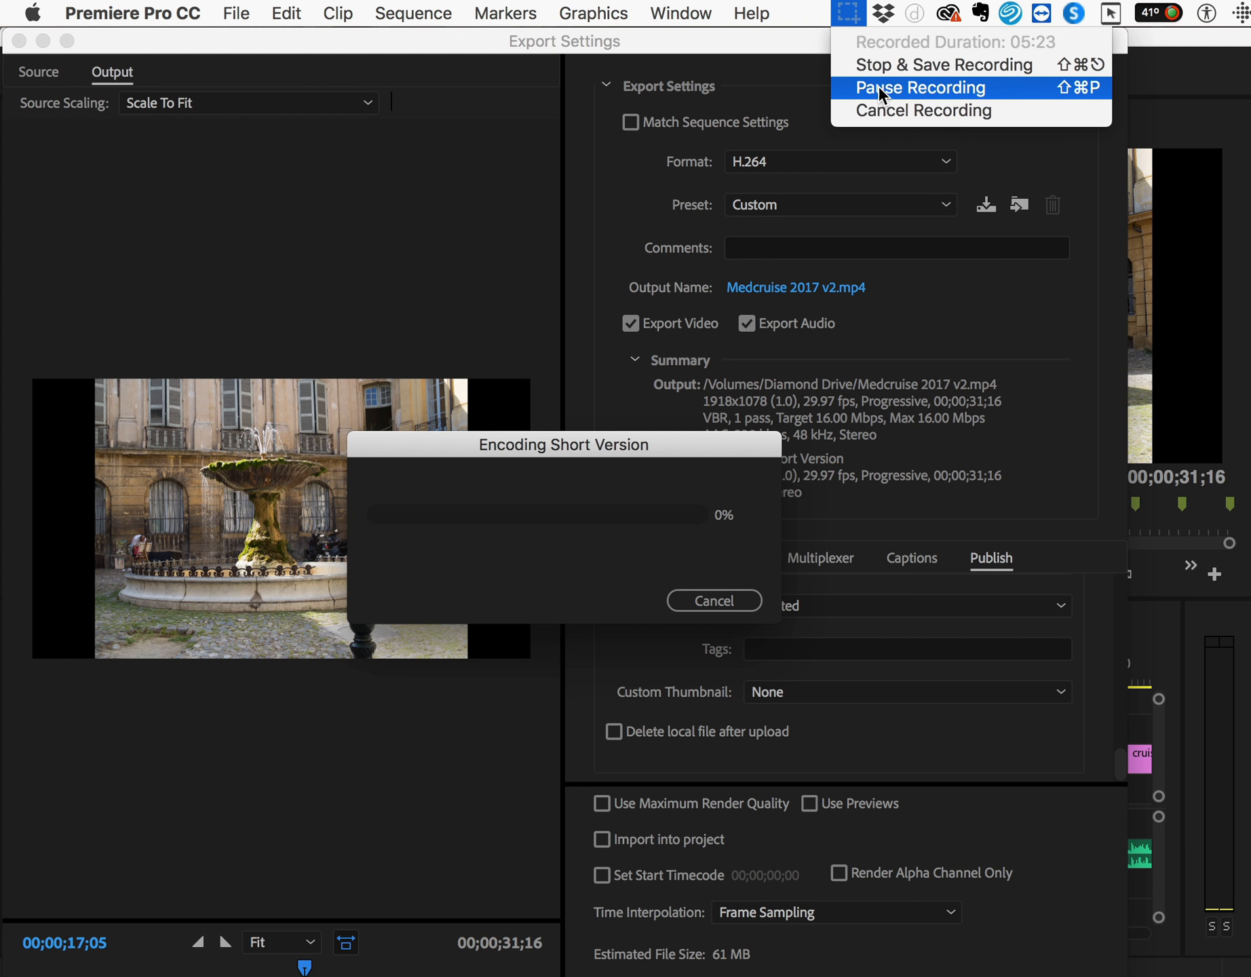
left_click(878, 84)
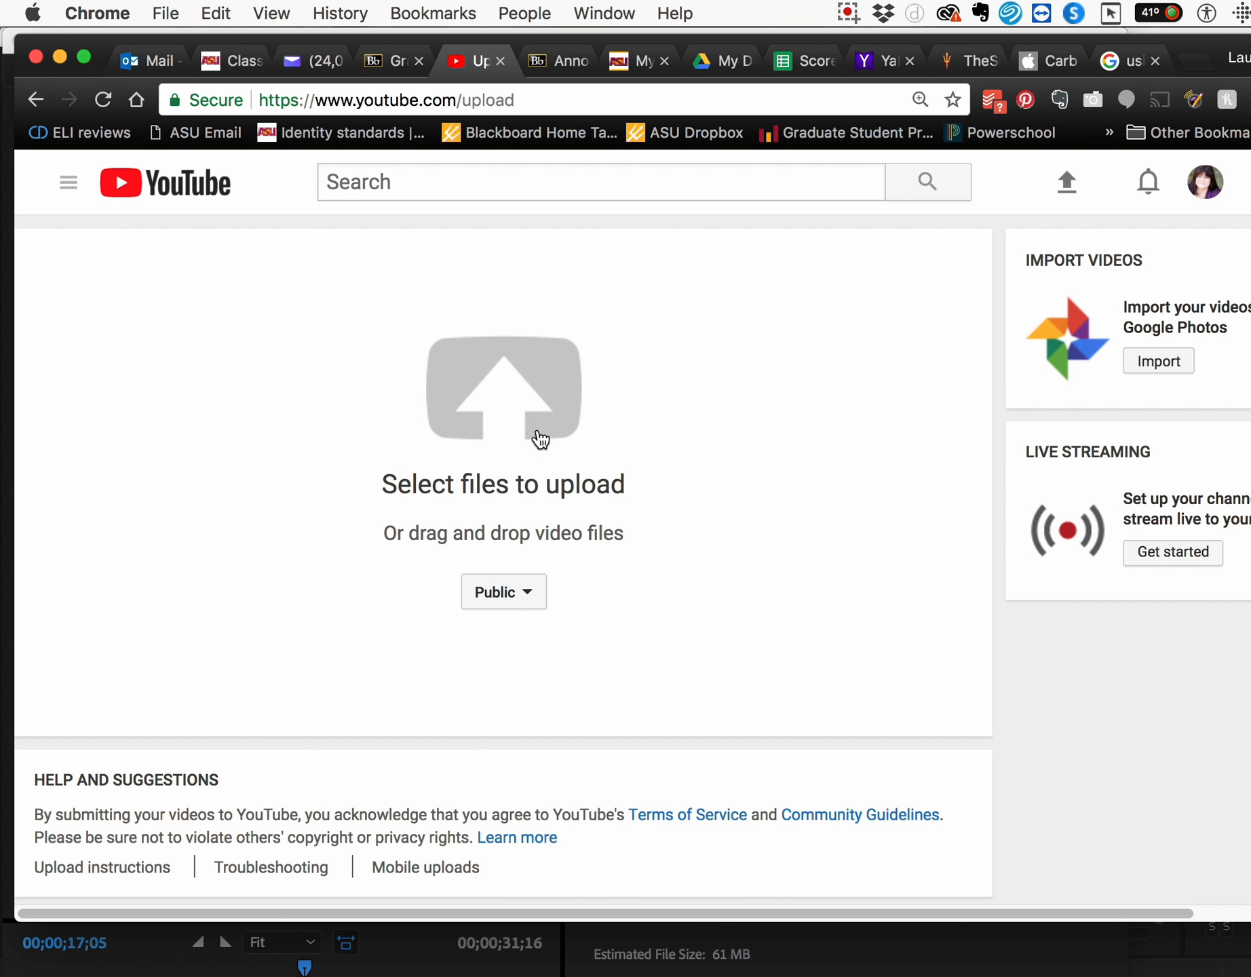
- On the YouTube upload page in Chrome, choose Medcruise 2017 v2.mp4 from Diamond Drive as the video to upload
left_click(511, 388)
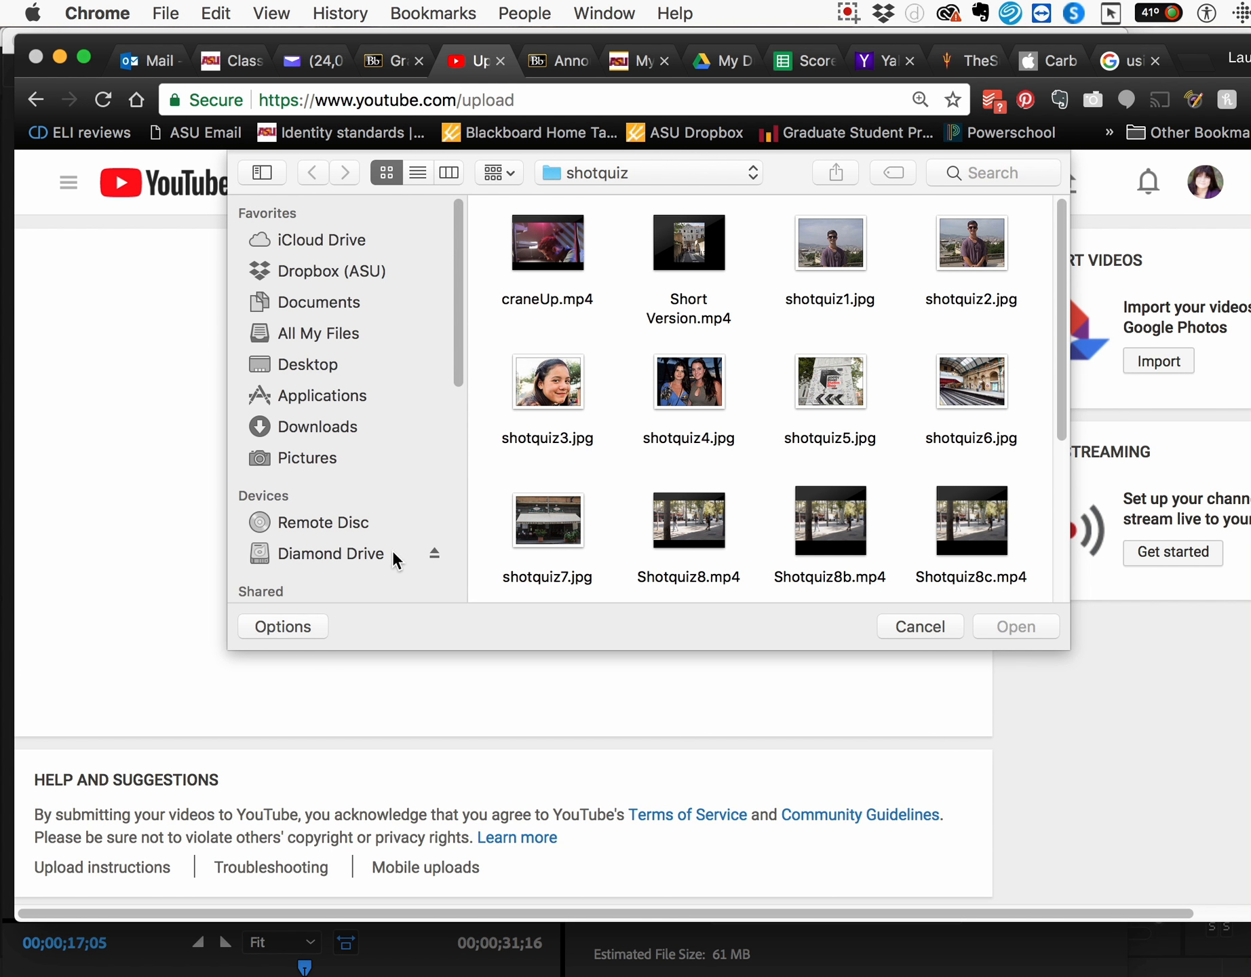
left_click(359, 557)
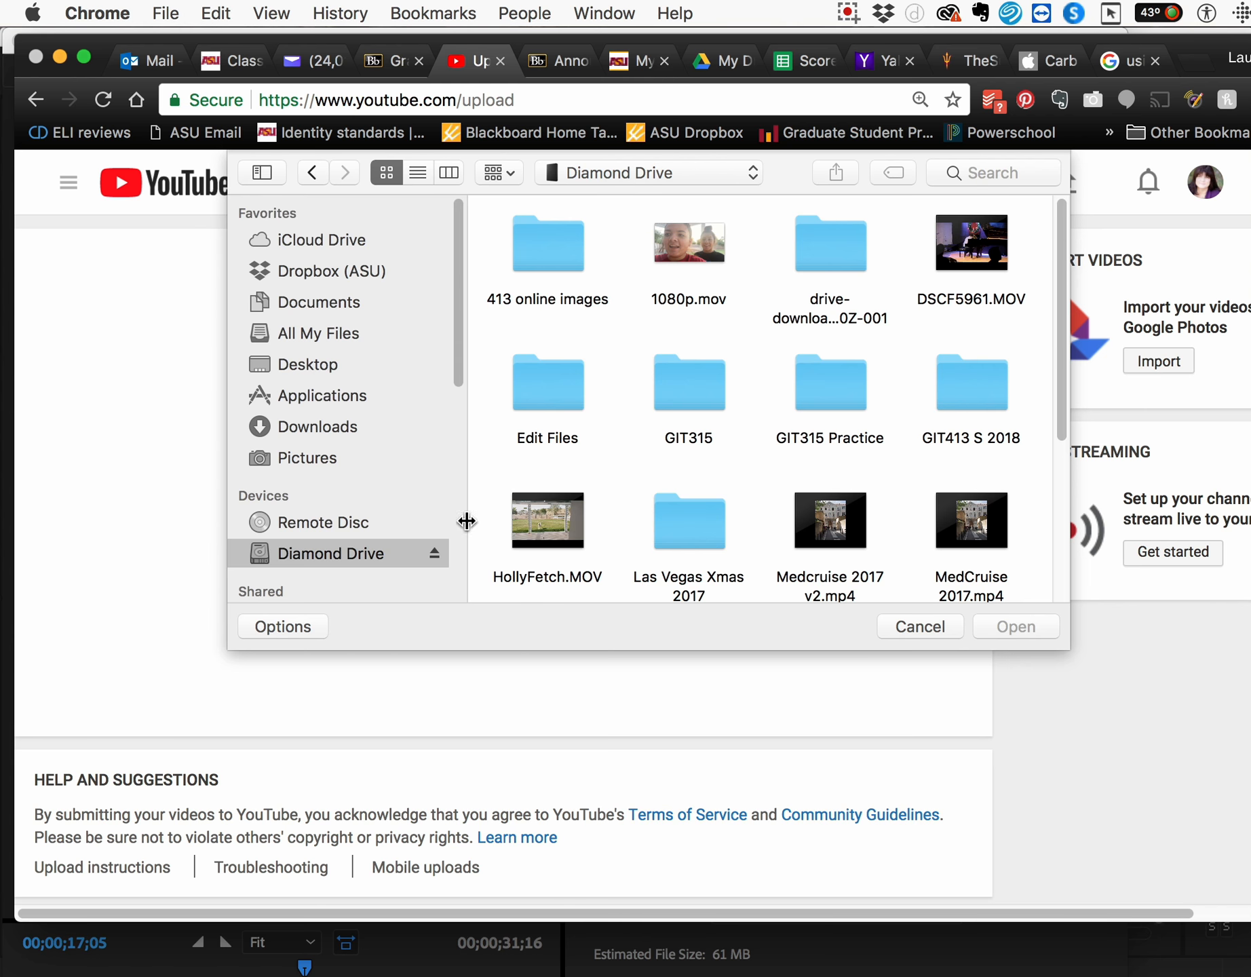
scroll(758, 506, "down", 1)
scroll(757, 505, "down", 8)
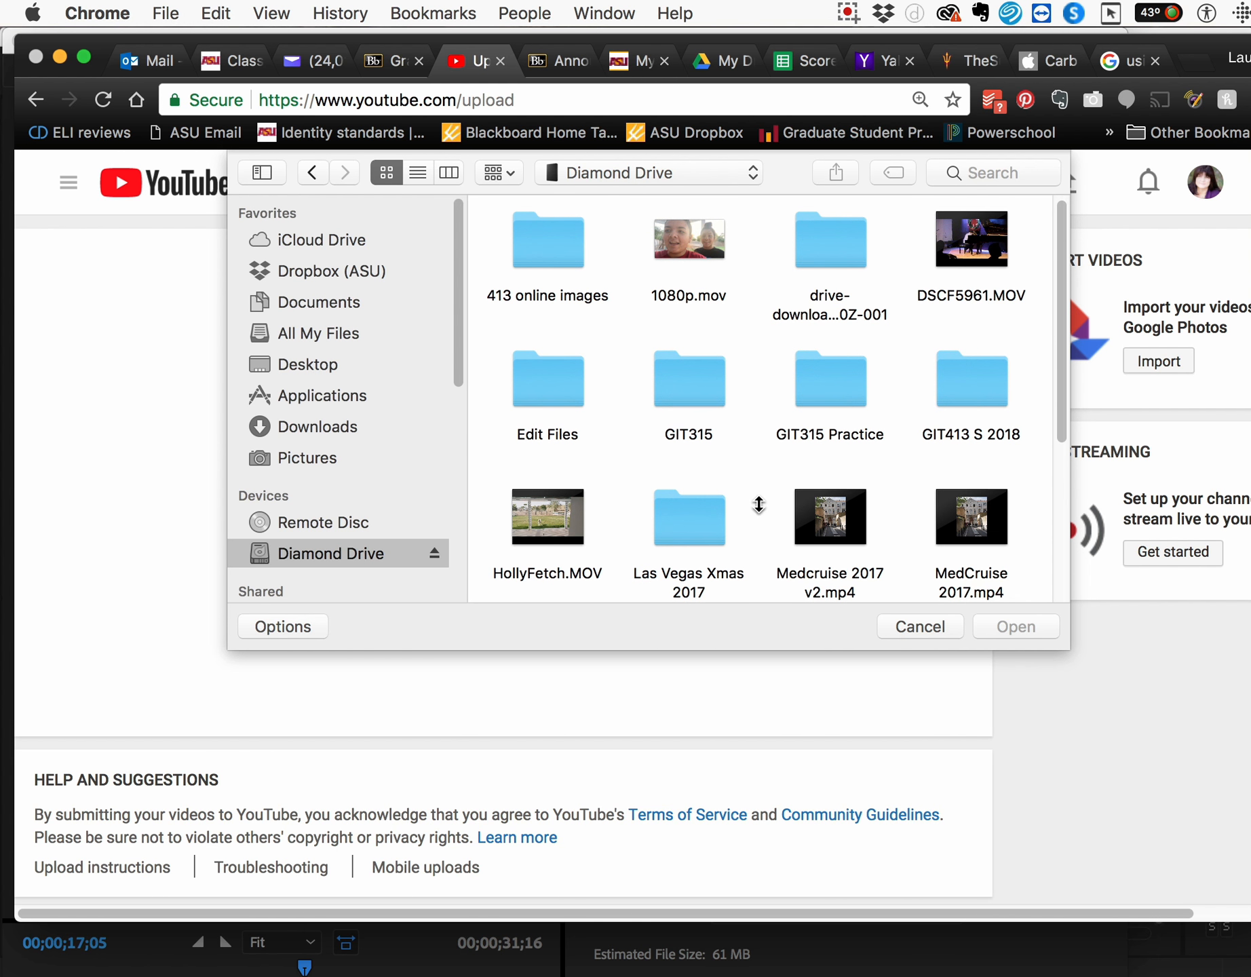
scroll(758, 505, "up", 1)
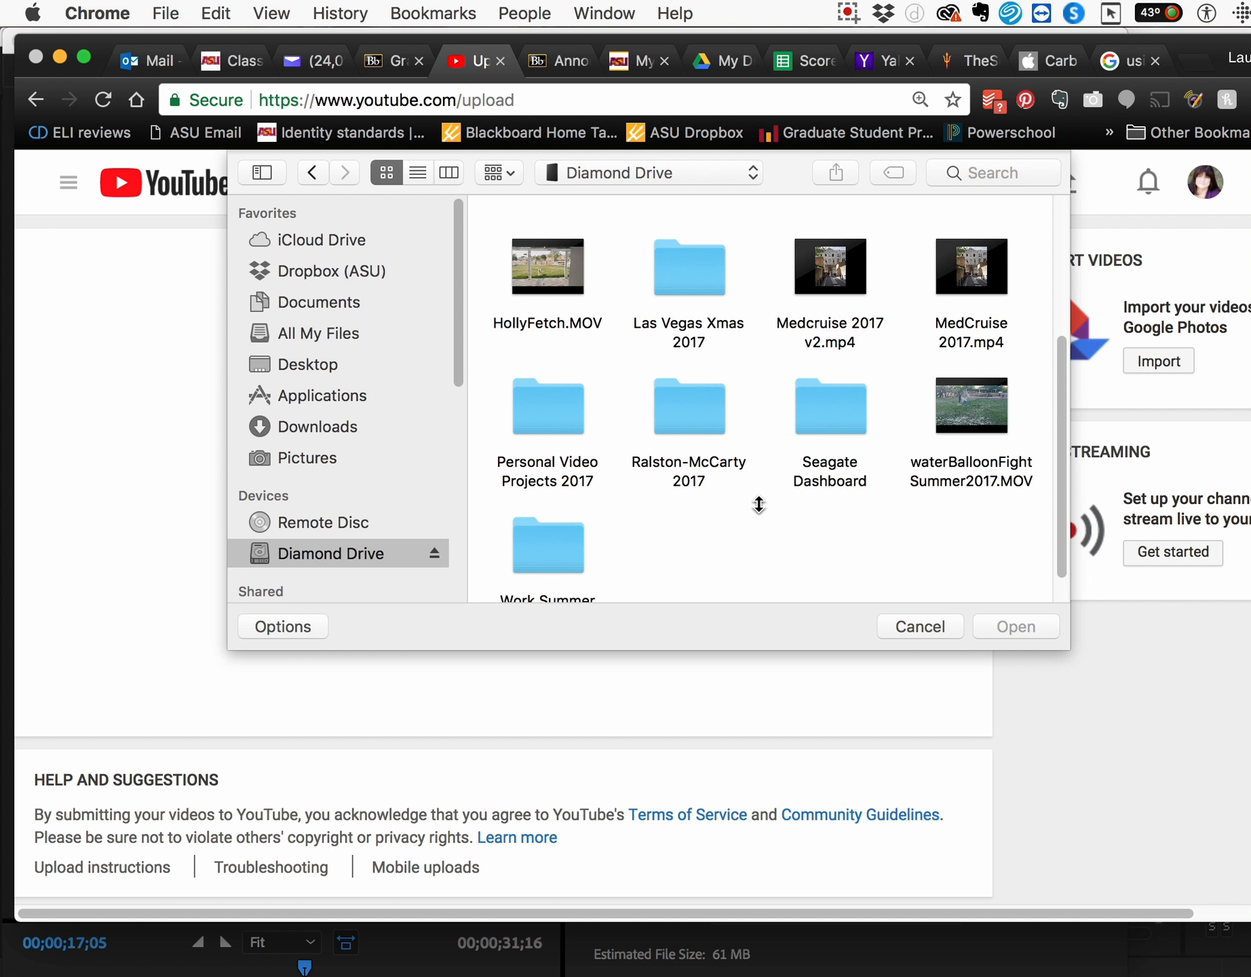
mouse_move(842, 272)
double_click(854, 281)
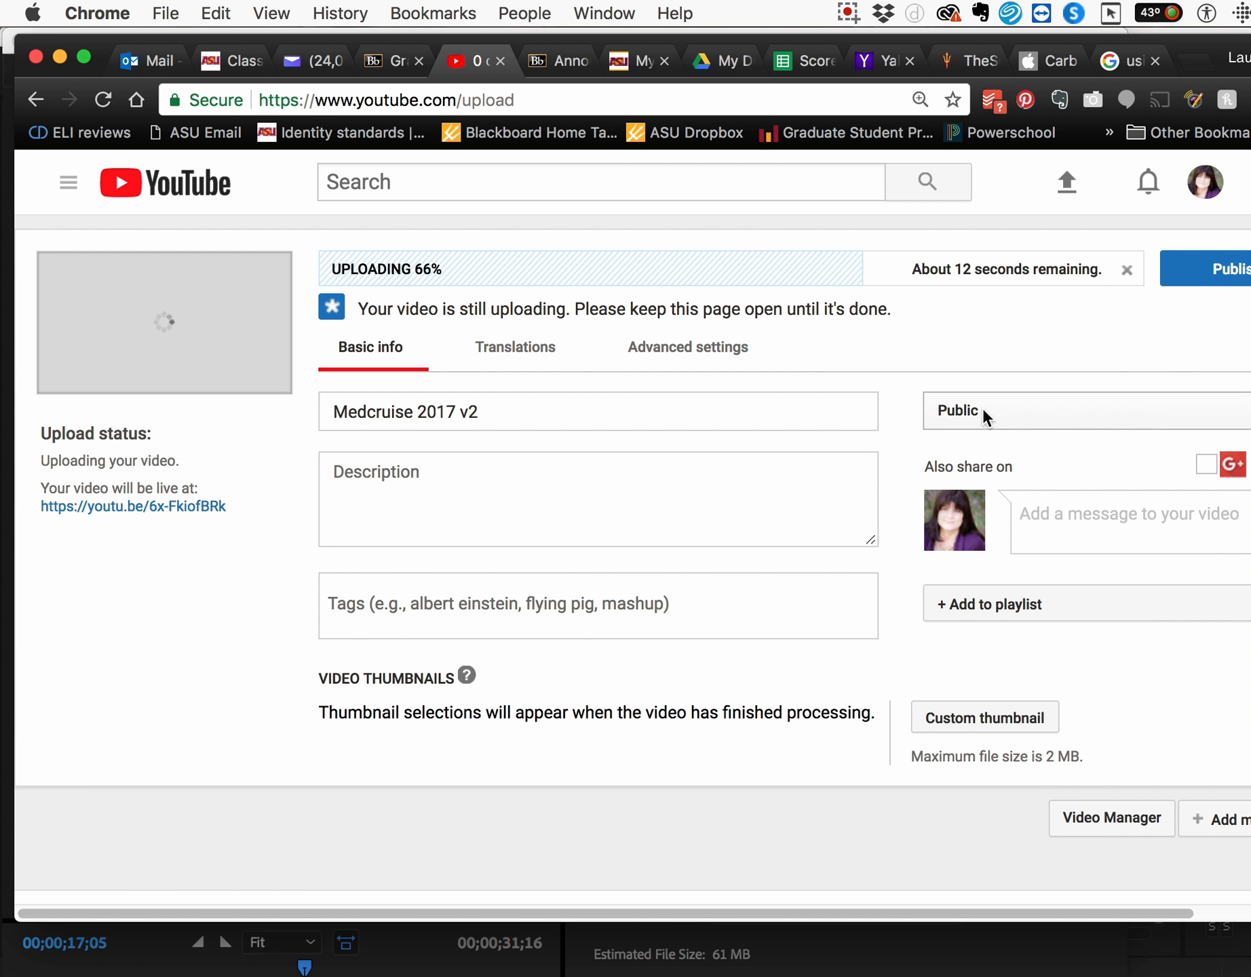
- Set the uploading video's visibility to Unlisted and finish its upload settings
left_click(1007, 415)
left_click(1020, 437)
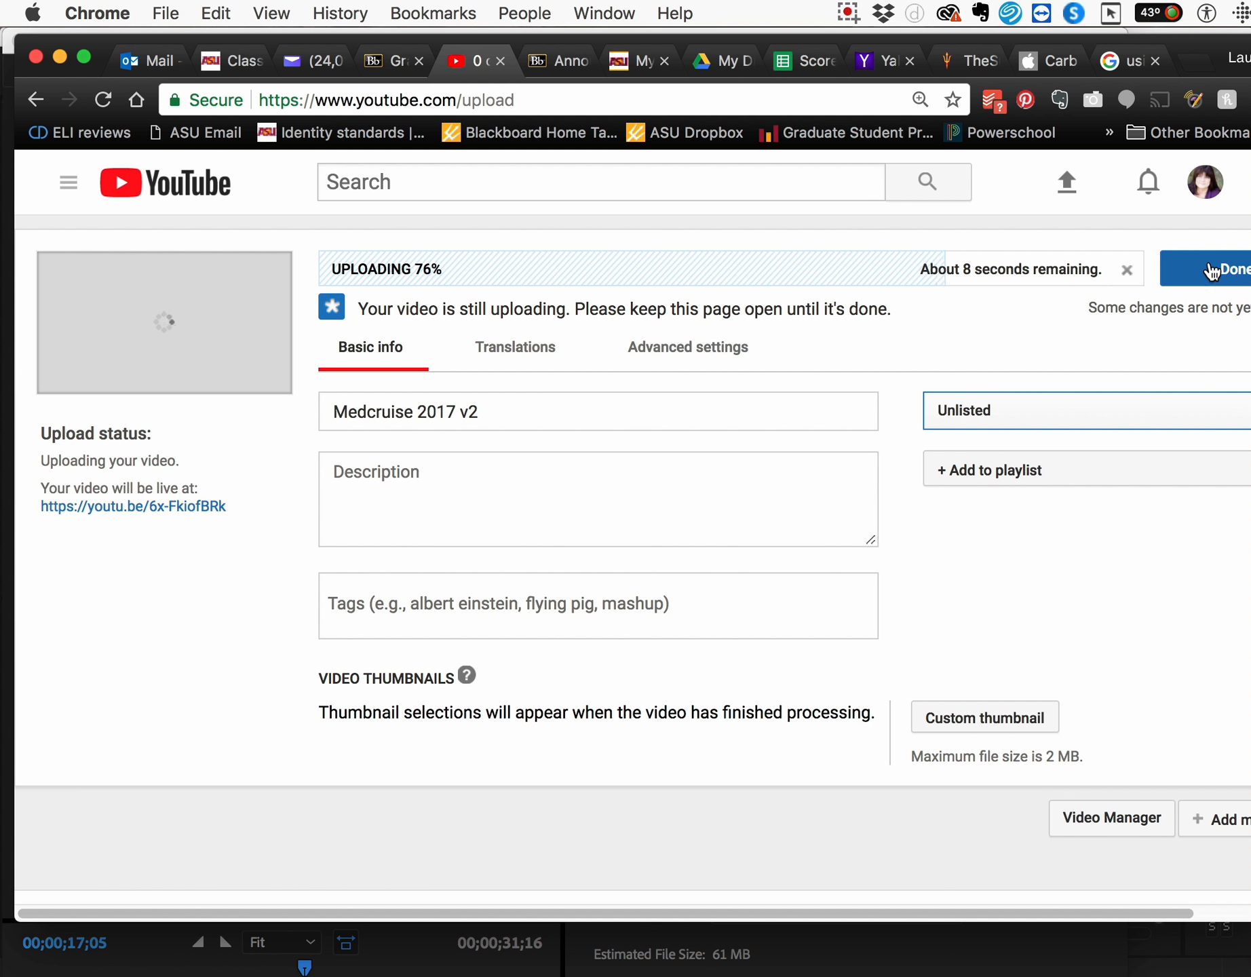
mouse_move(1250, 265)
left_mouse_down()
mouse_move(1230, 266)
mouse_move(1243, 268)
left_mouse_up()
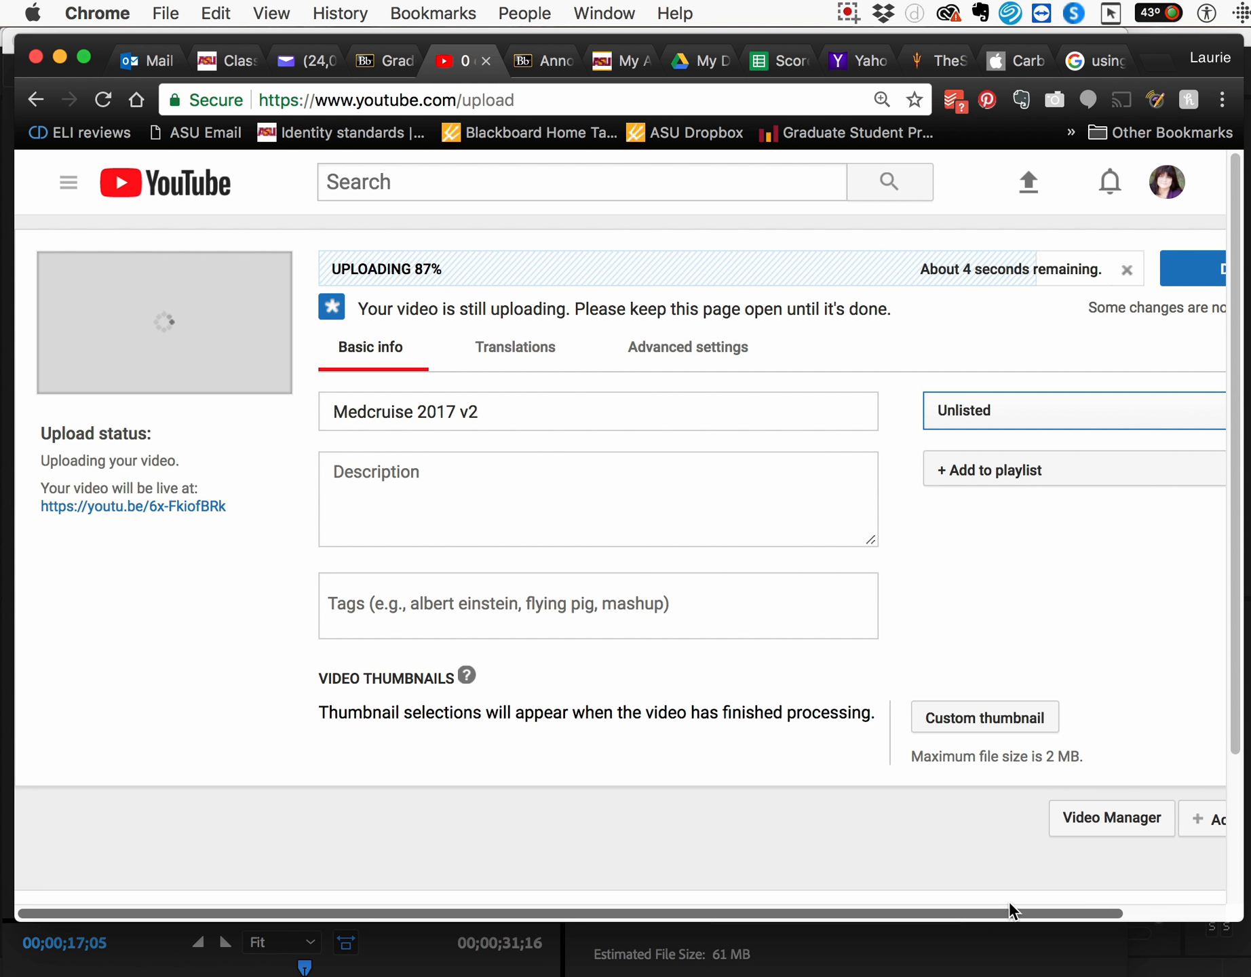
left_click_drag(1011, 915, 1151, 899)
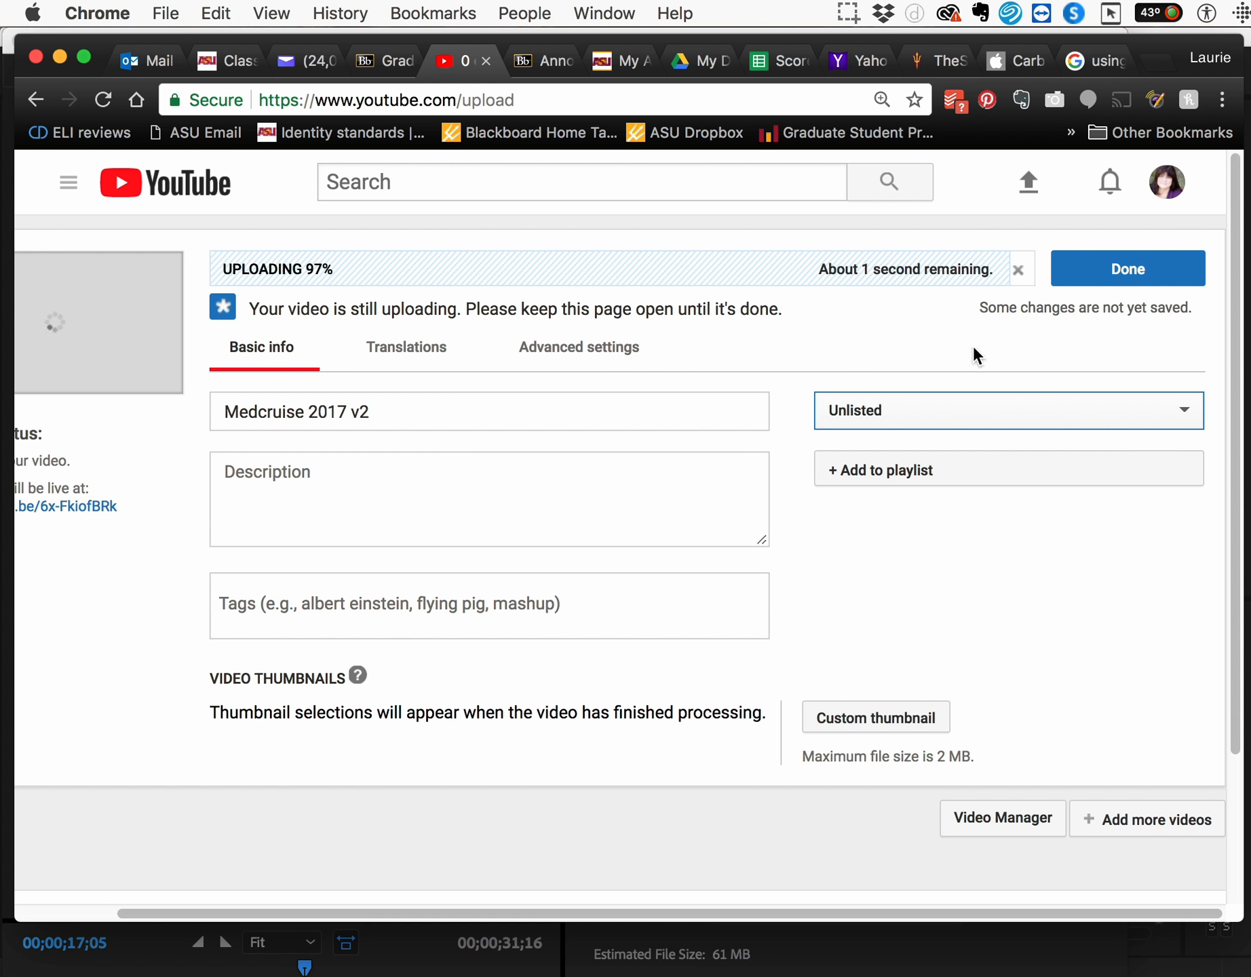
left_click(1129, 269)
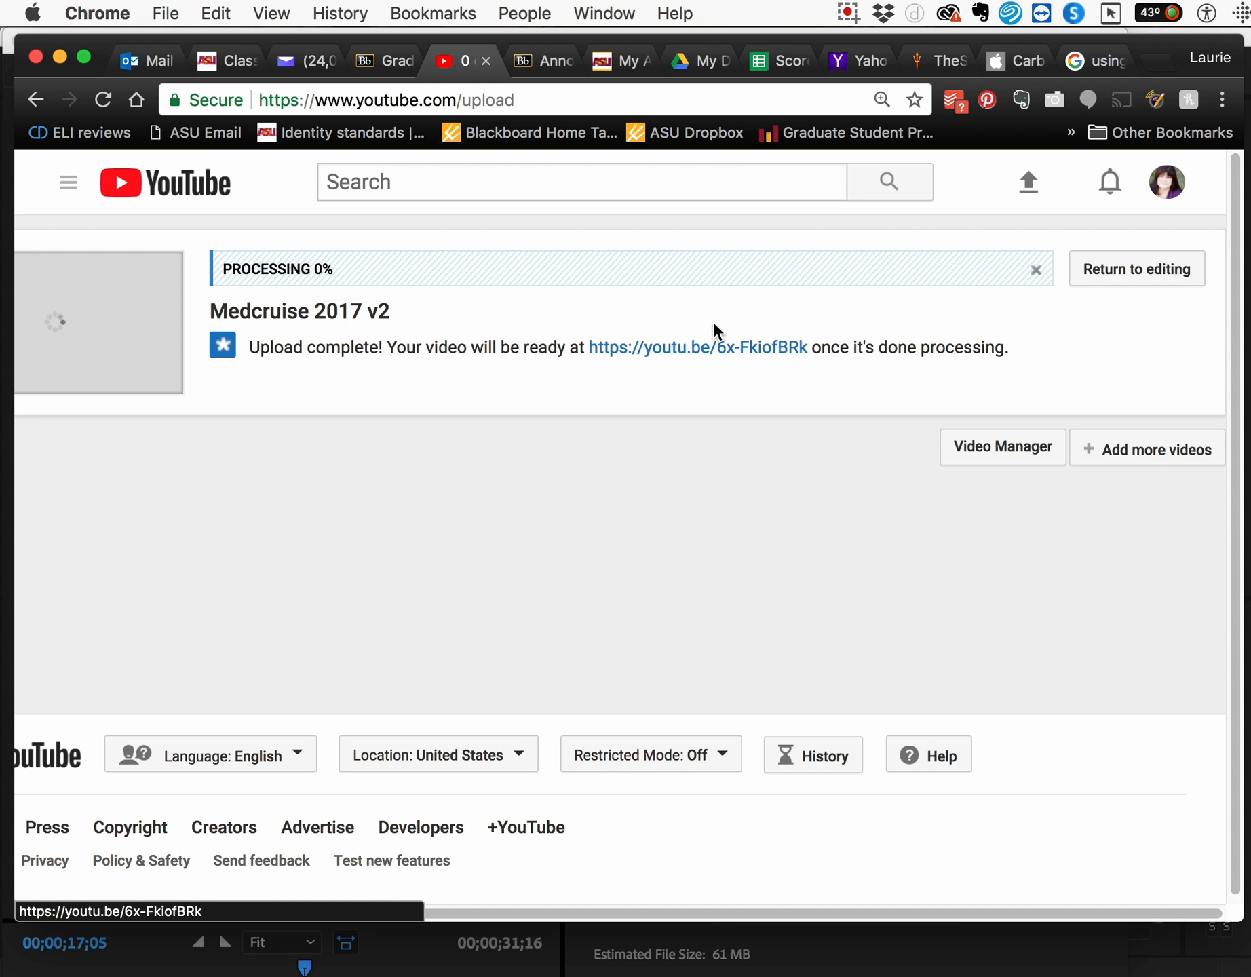
- Open the uploaded video's watch page from its link and look over the player and the details beneath it
left_click(708, 351)
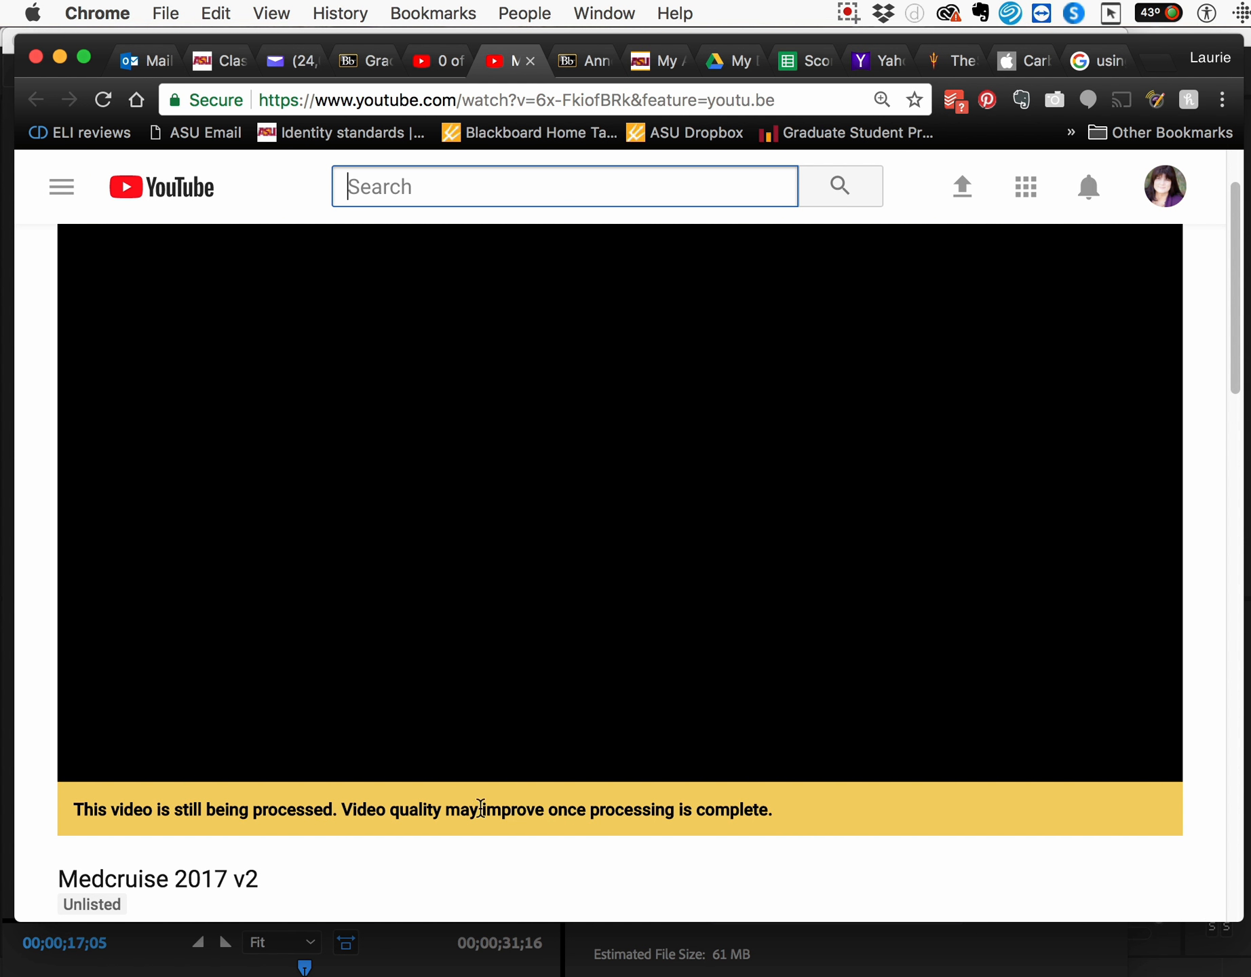
scroll(670, 559, "up", 2)
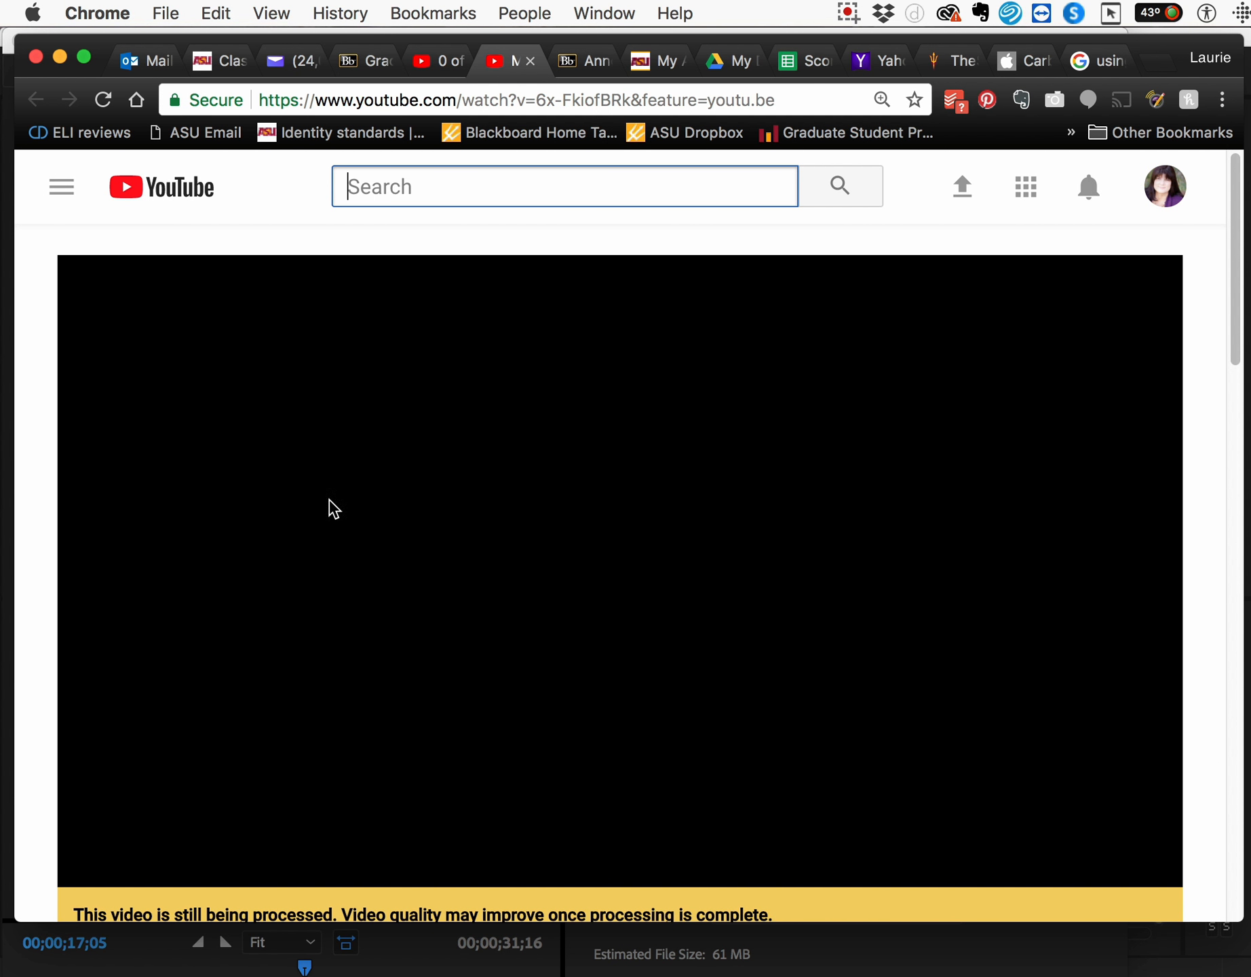
scroll(774, 640, "down", 5)
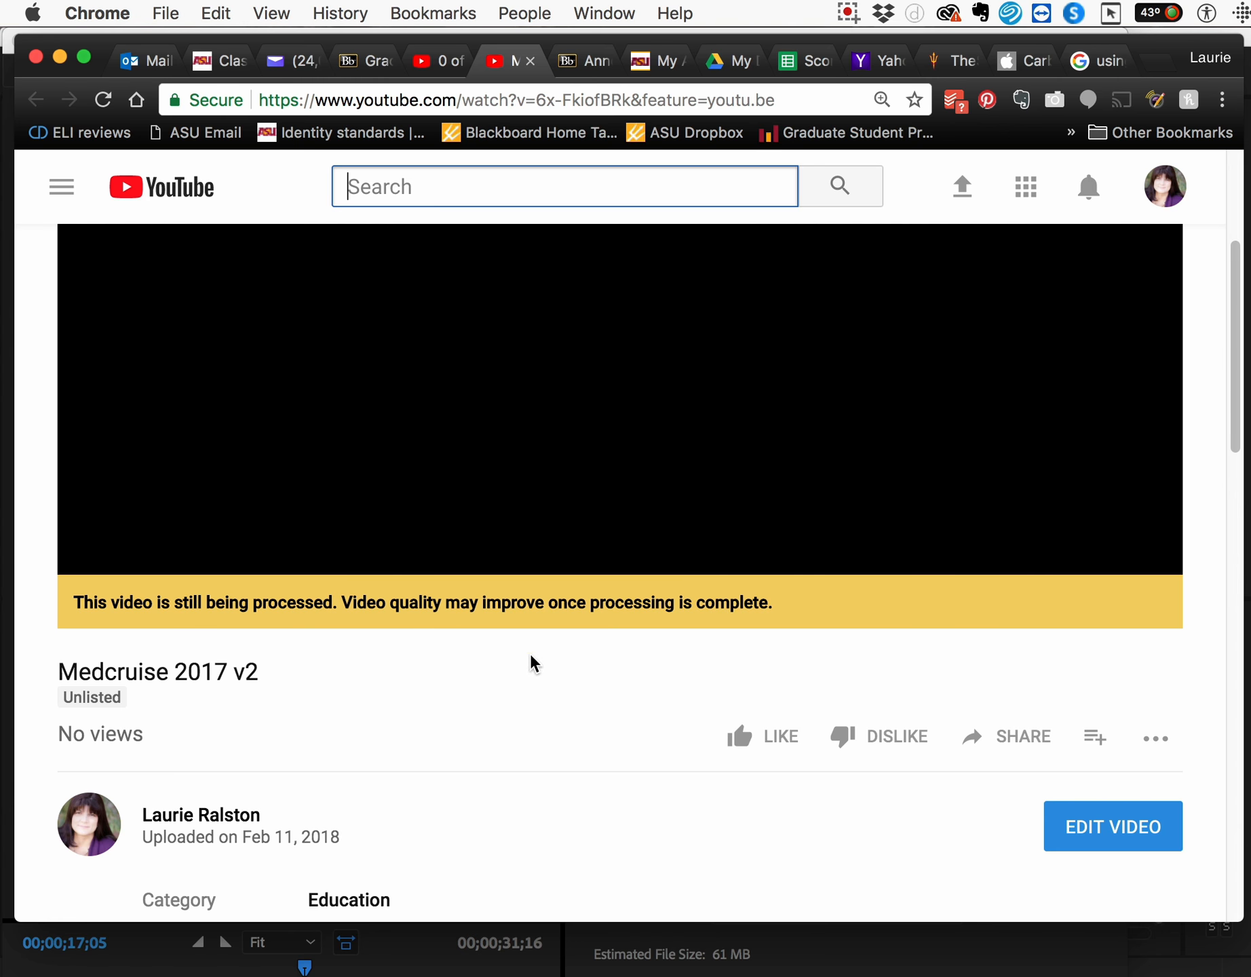
scroll(543, 678, "up", 5)
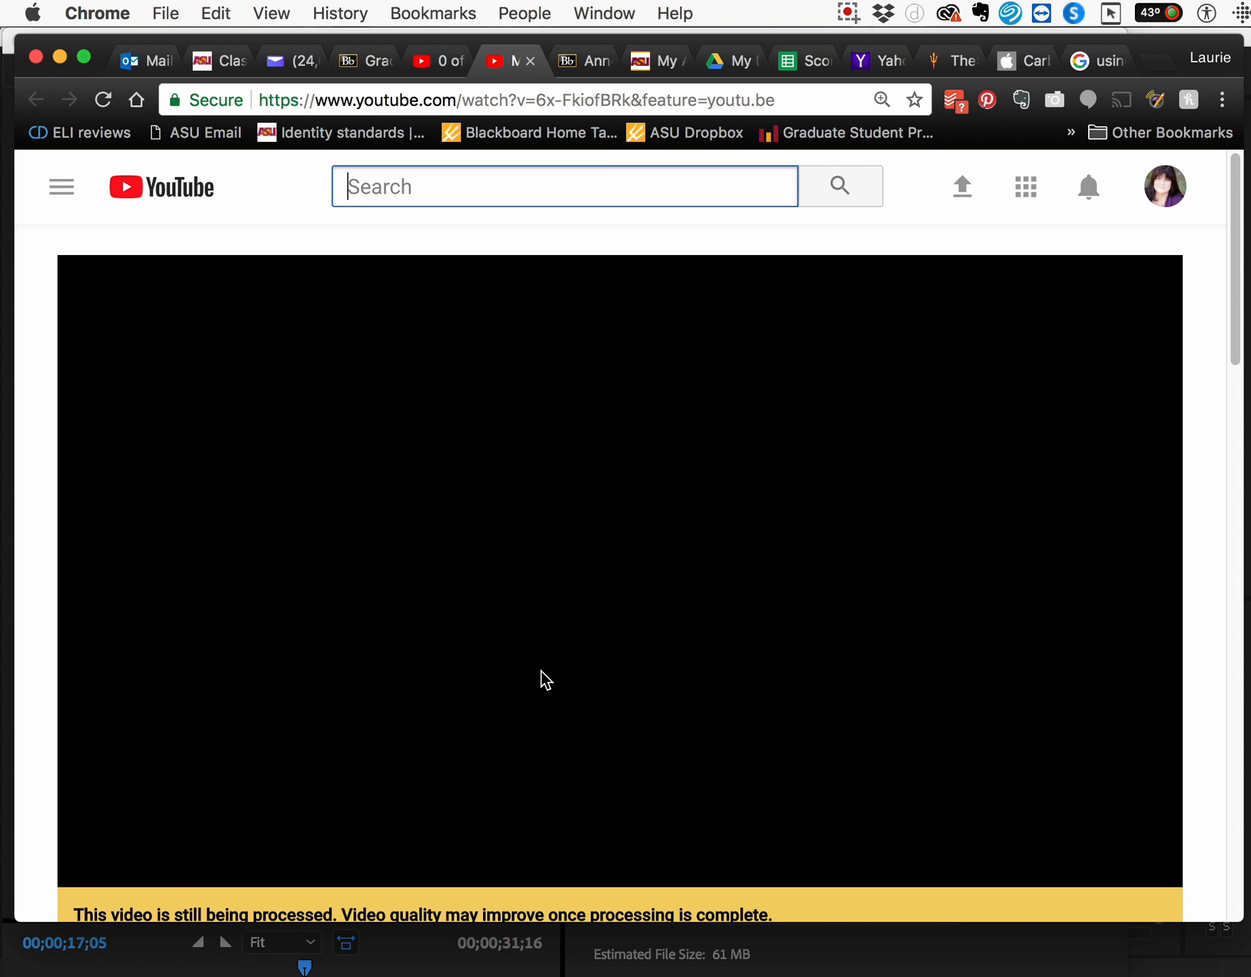